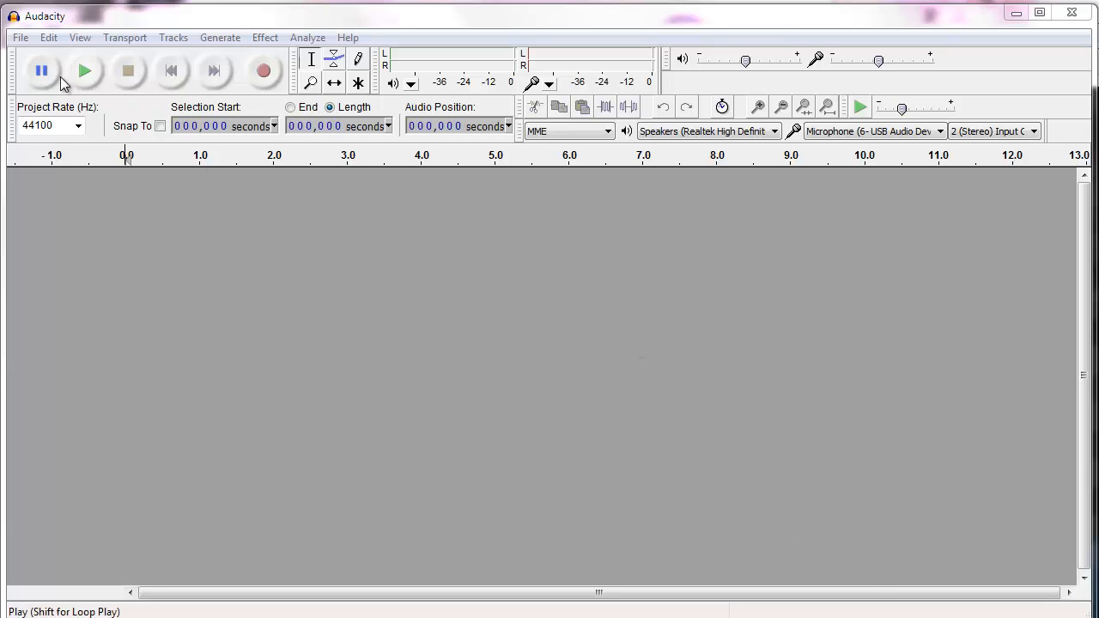
Import the audio file Demo-Binaural-Isochronic into a new project
left_click(21, 39)
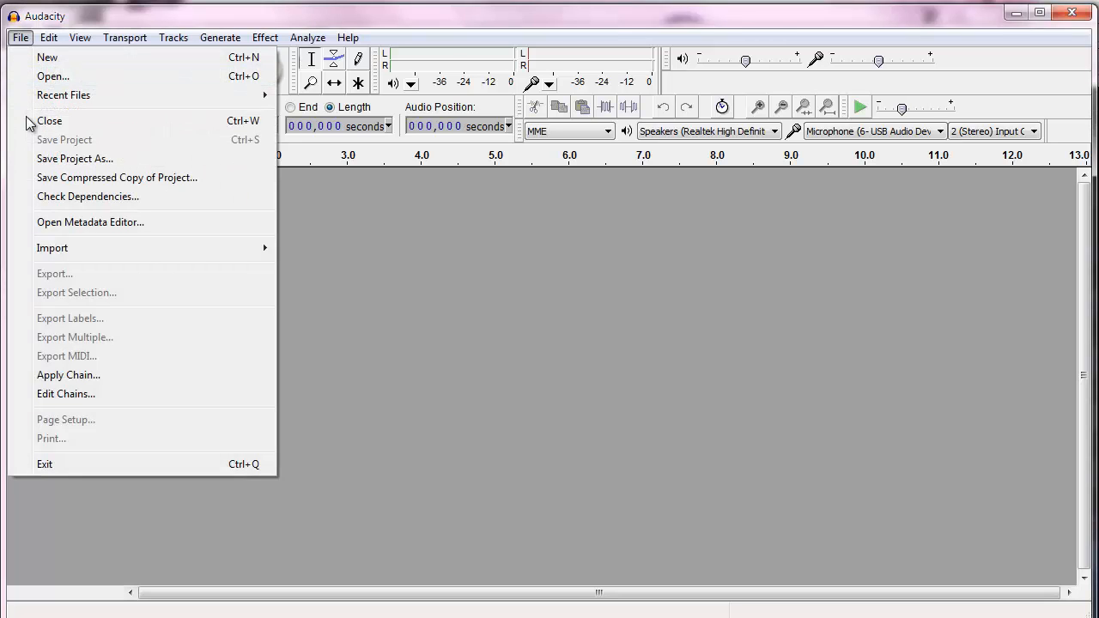
mouse_move(60, 248)
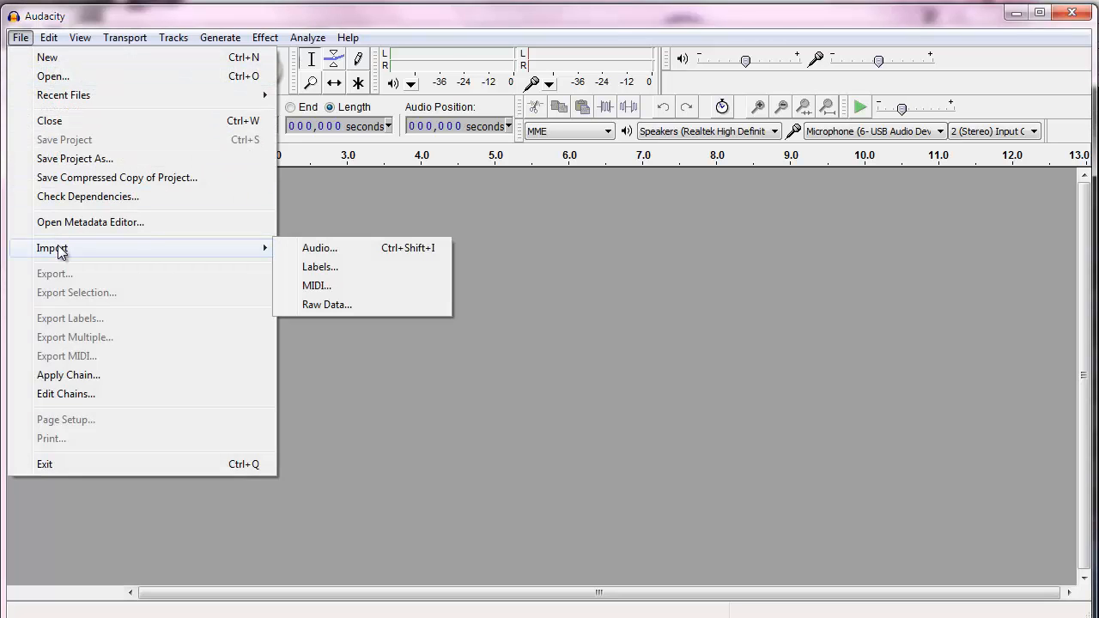
left_click(310, 248)
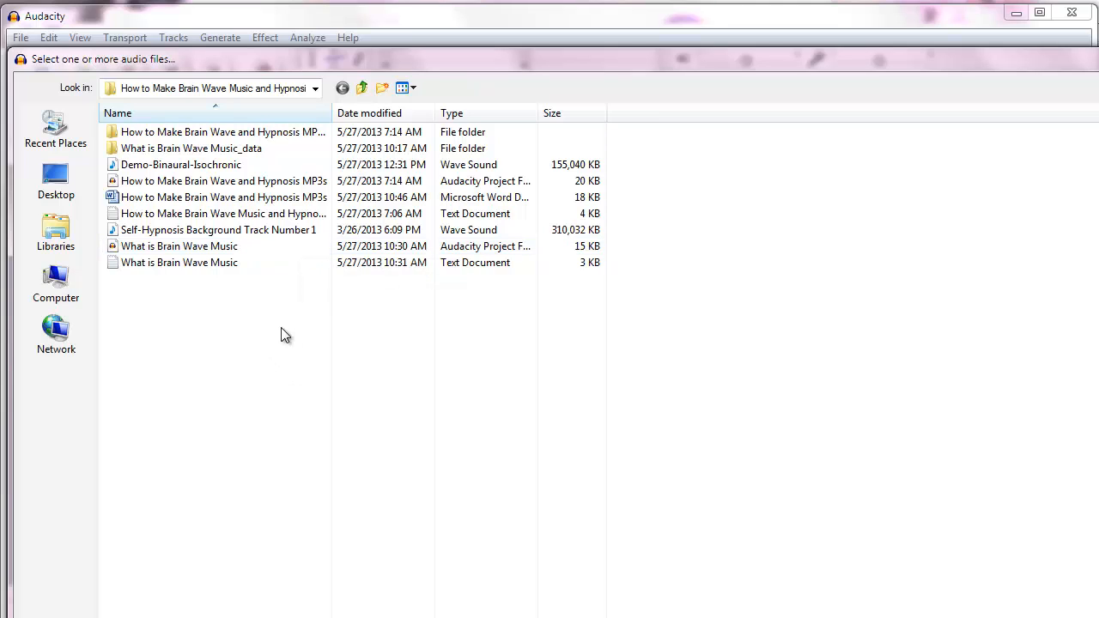
double_click(159, 167)
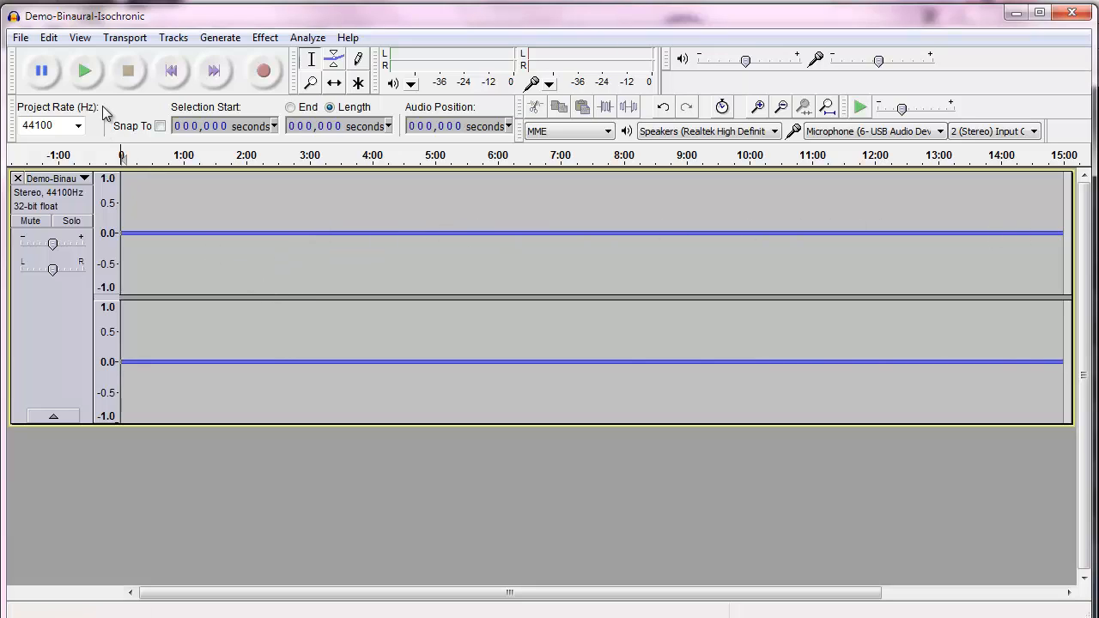
Play the imported binaural track briefly and stop playback
left_click(86, 72)
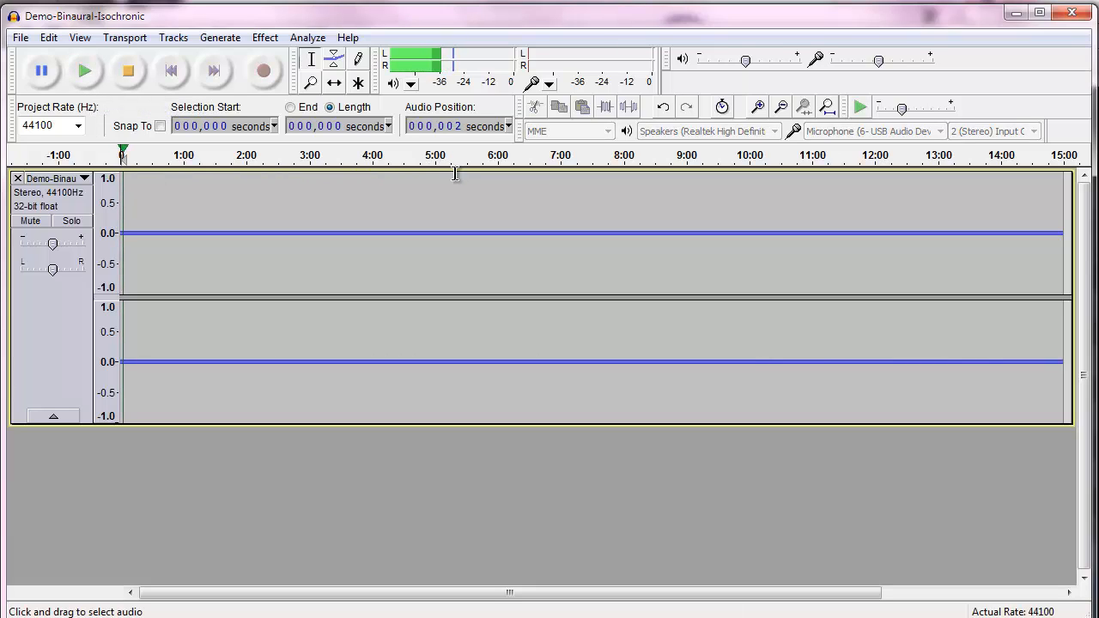
left_click(126, 84)
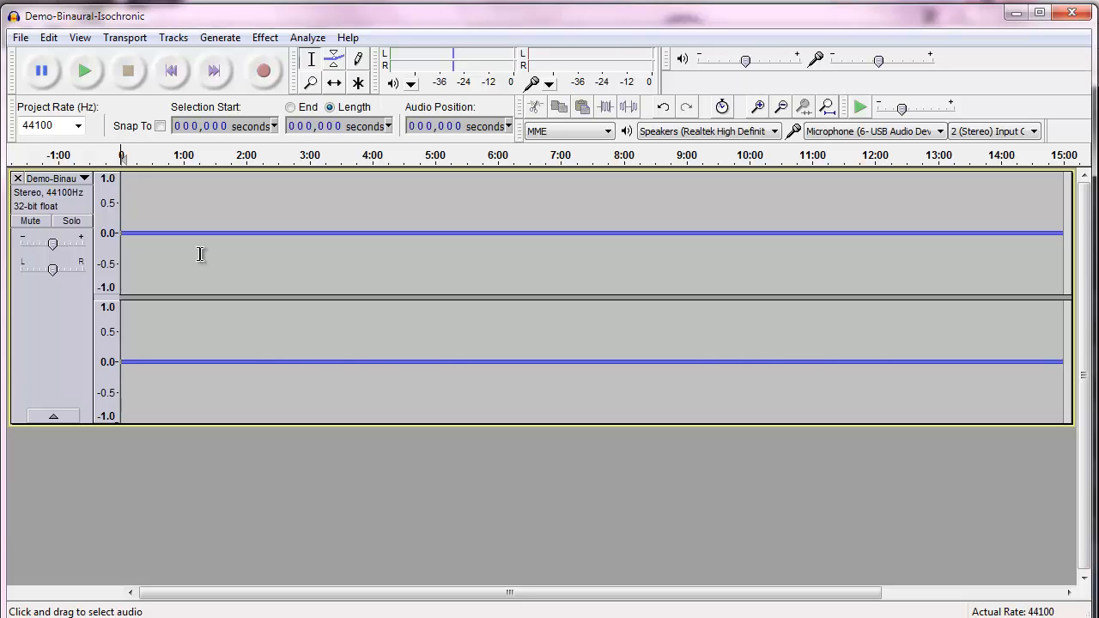
Import the audio file Self-Hypnosis Background Track Number 1 as a second track
left_click(19, 38)
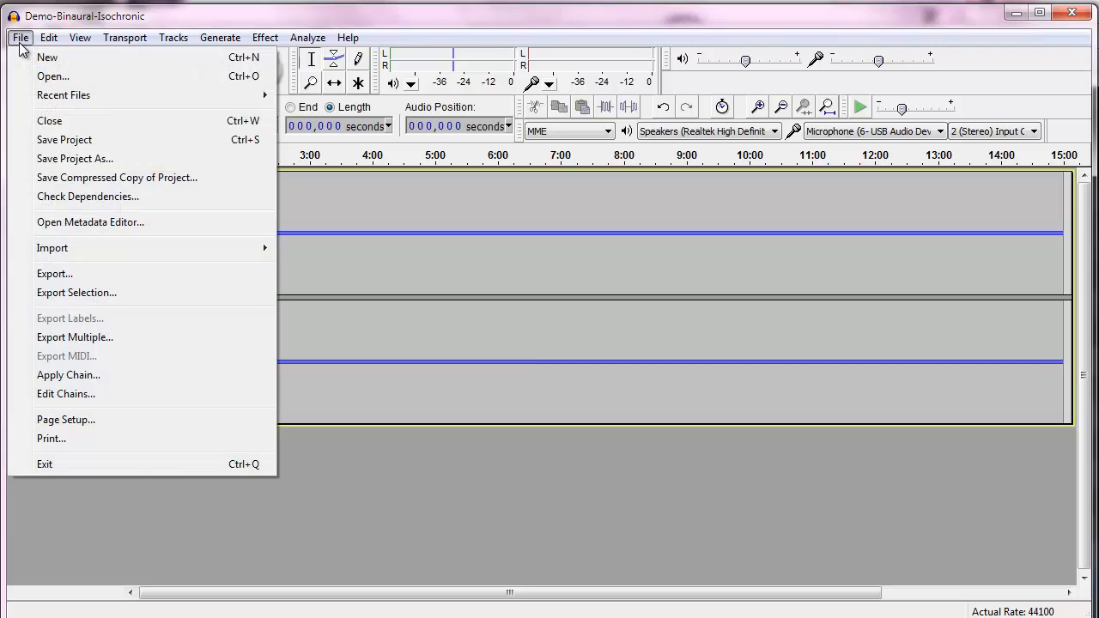
mouse_move(66, 247)
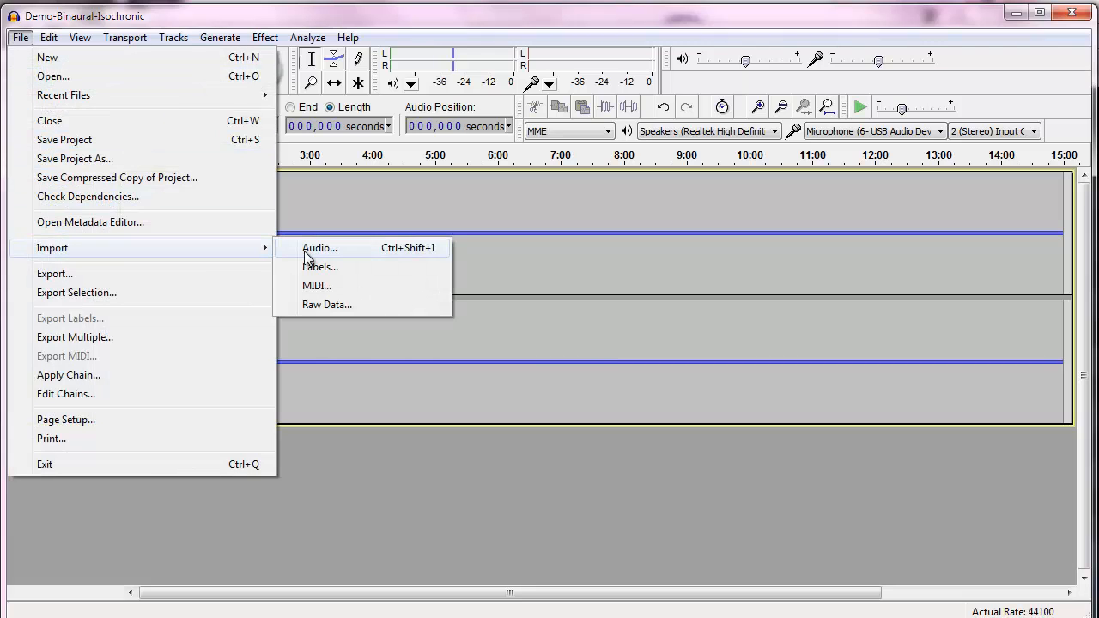
left_click(303, 249)
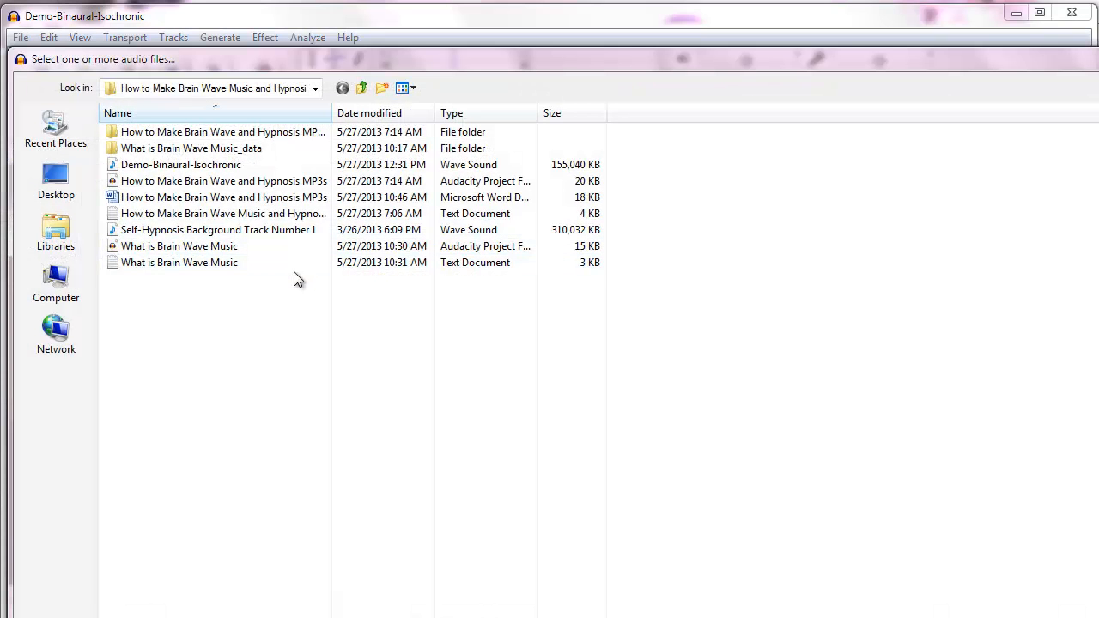
left_click(258, 233)
double_click(256, 230)
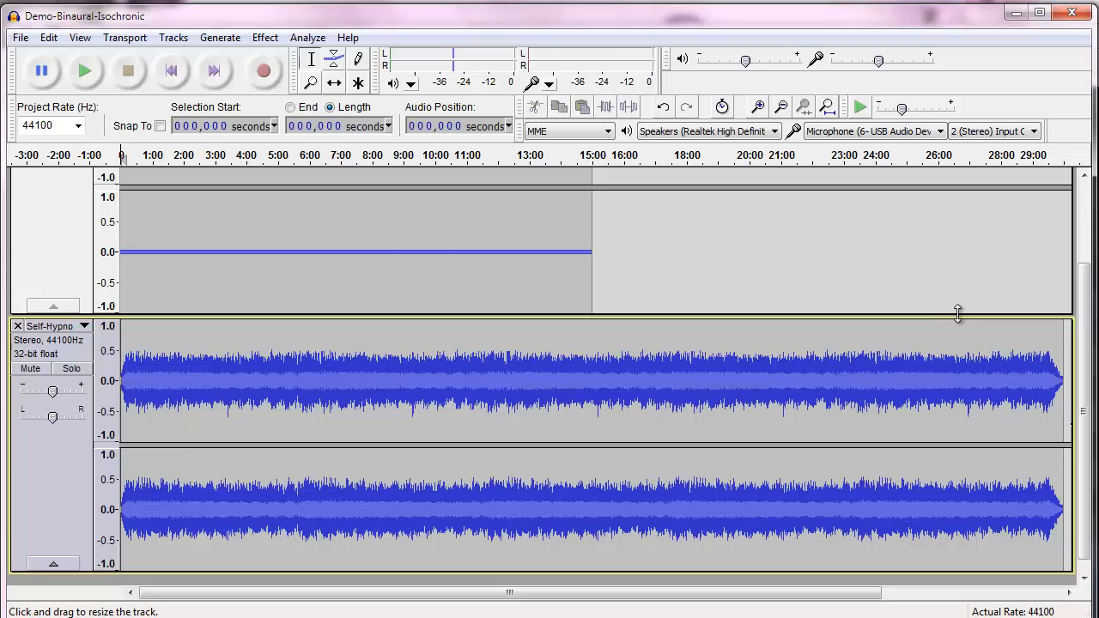
Cut the part of the background track that extends beyond the binaural track's 15-minute end
left_click(1065, 353)
left_click_drag(1077, 355, 628, 363)
left_click_drag(600, 364, 593, 364)
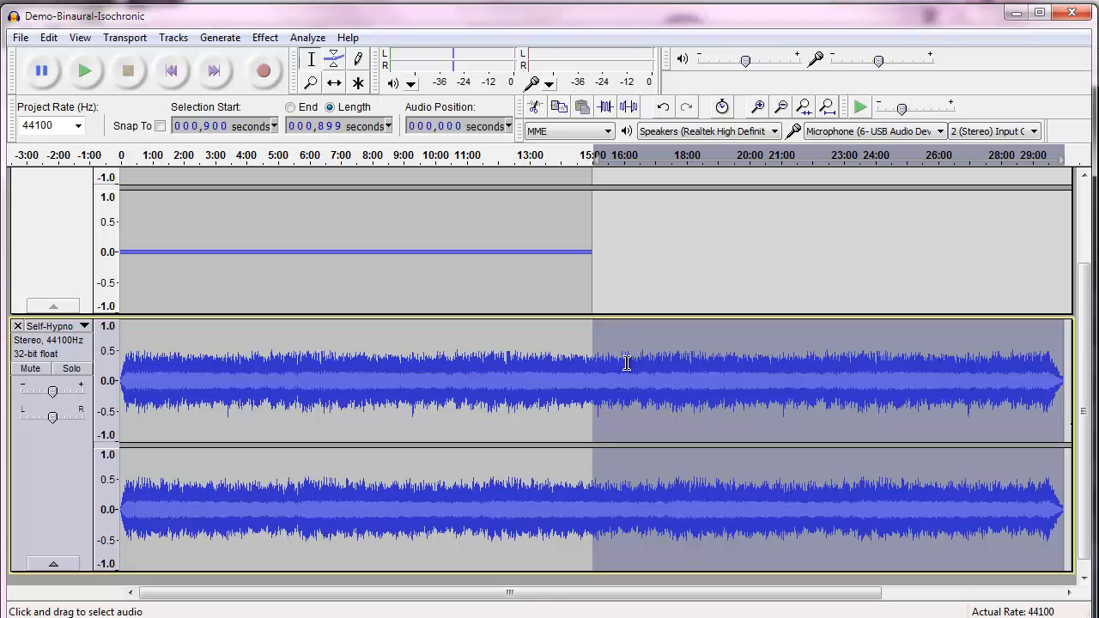
left_click(533, 109)
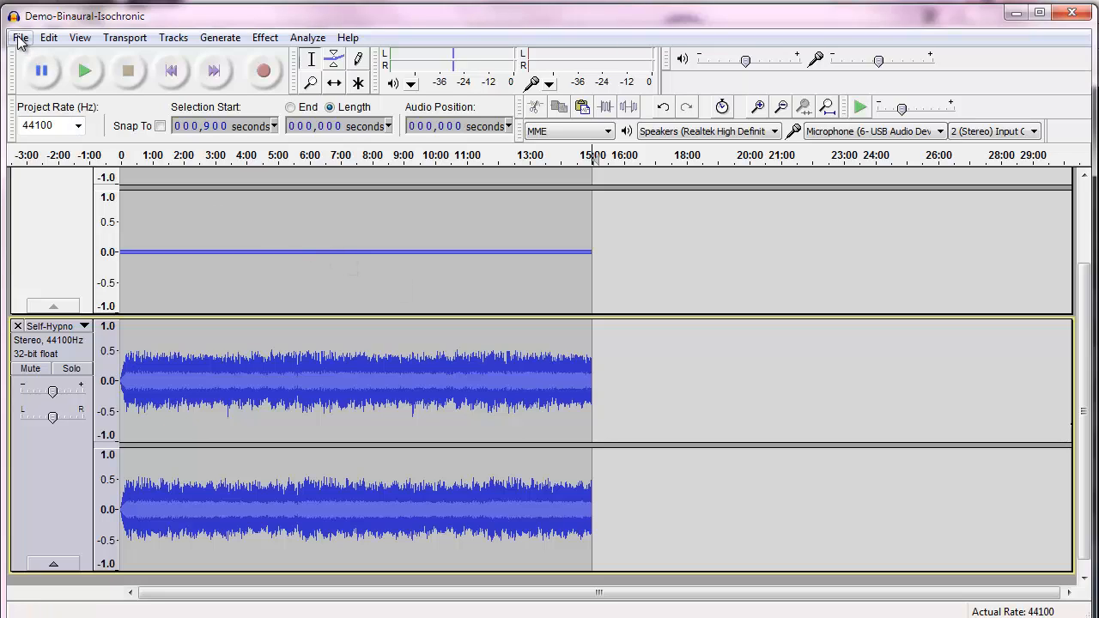
Add a new empty stereo track to the project
left_click(172, 38)
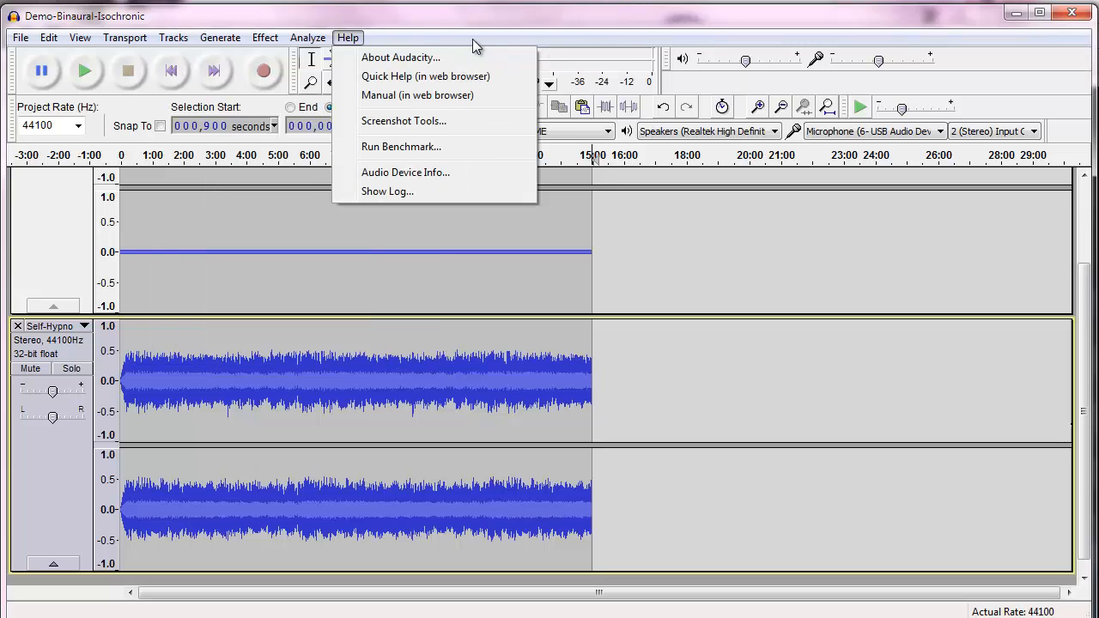
mouse_move(199, 38)
mouse_move(210, 57)
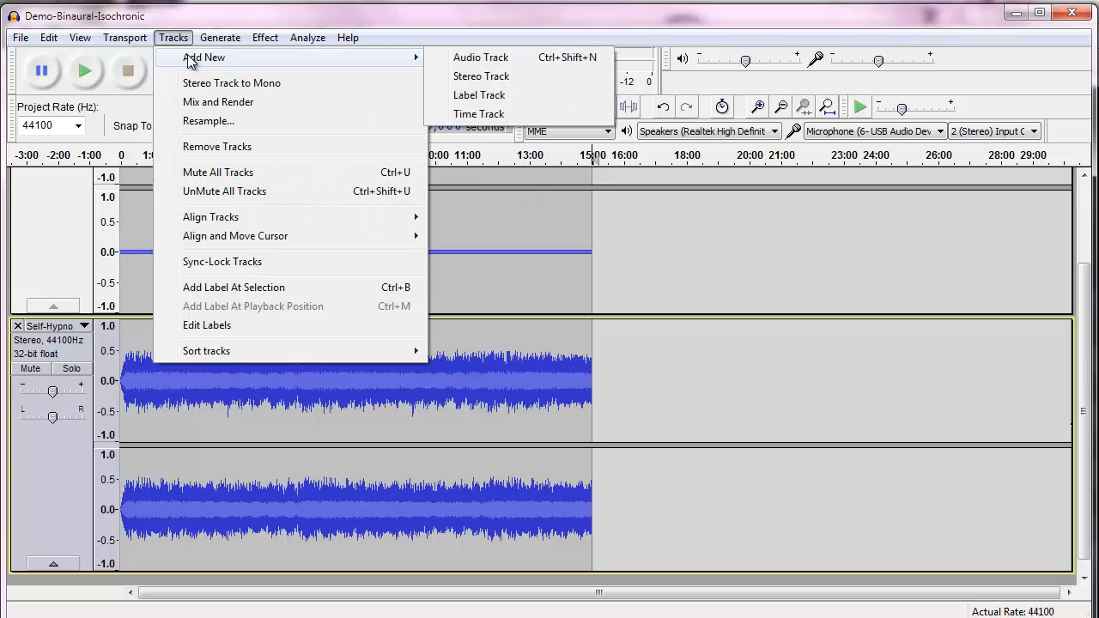
left_click(464, 77)
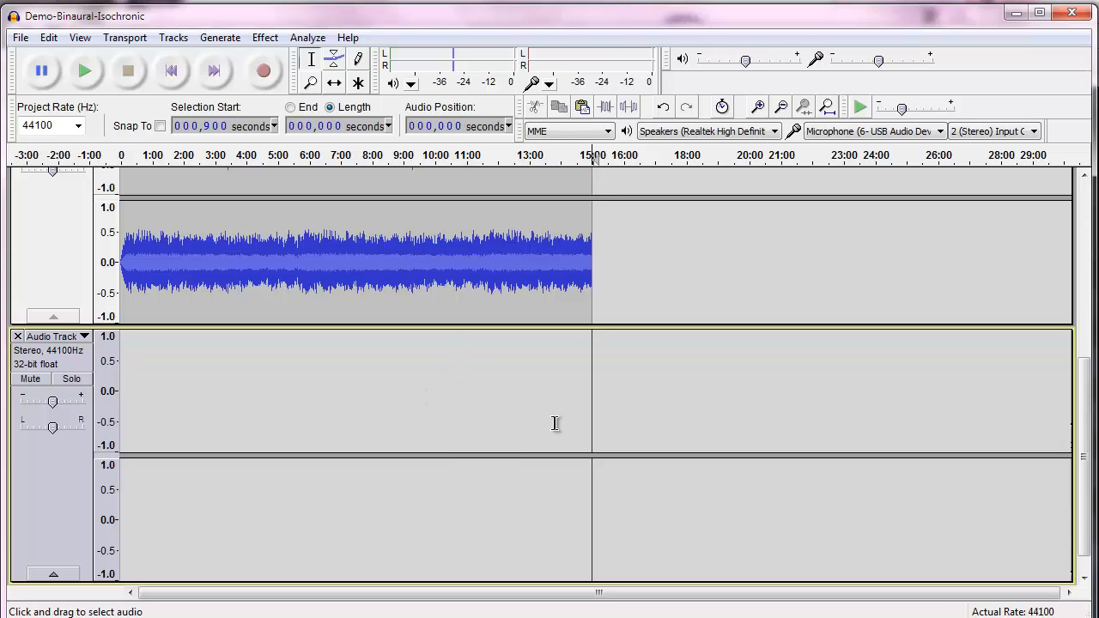
Select the new track over the full 15 minutes and generate Pink noise with amplitude 0.1
left_click_drag(606, 422, 132, 429)
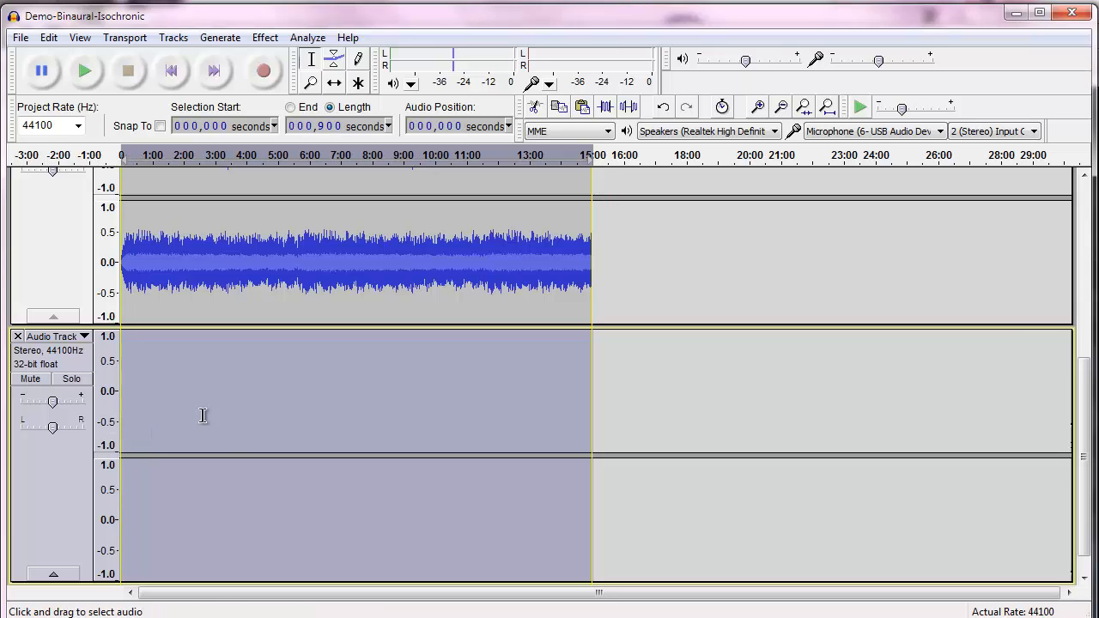
left_click(218, 37)
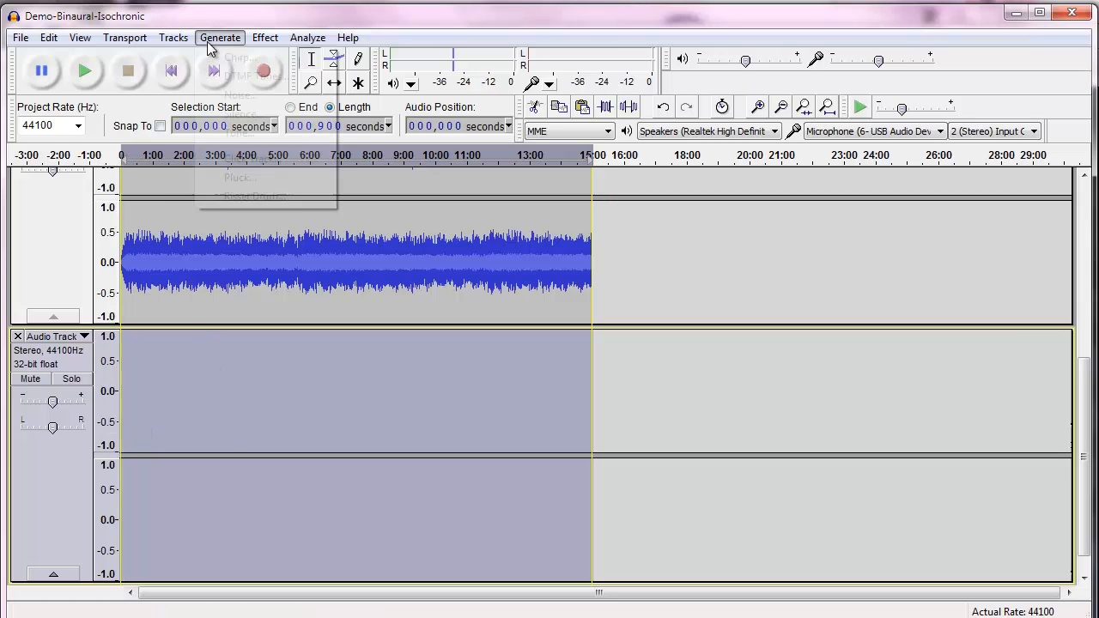
left_click(240, 94)
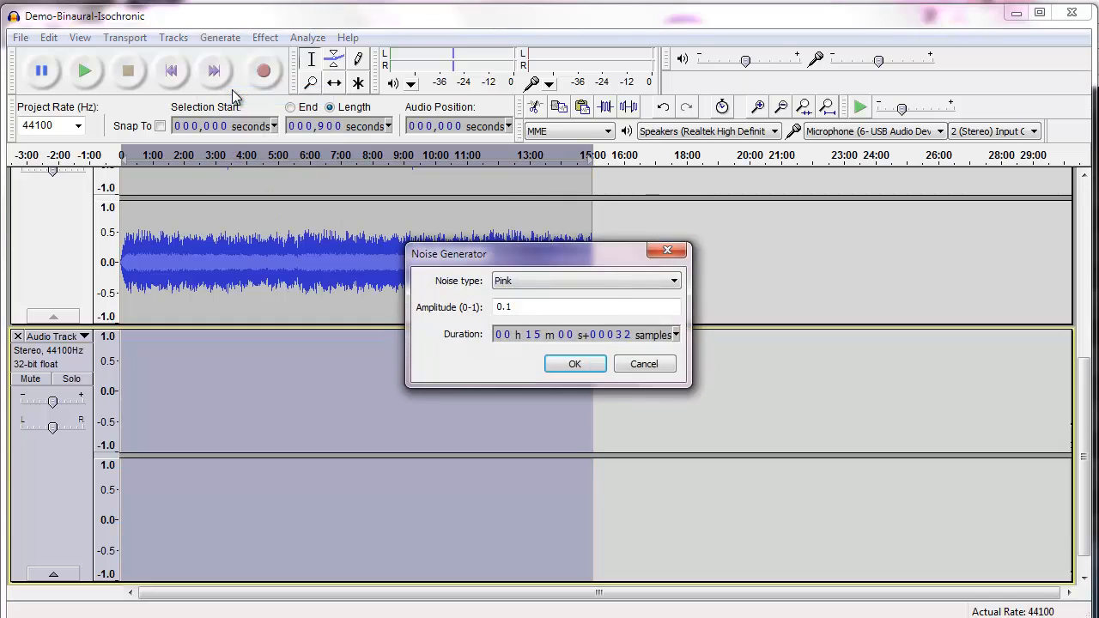
left_click(574, 363)
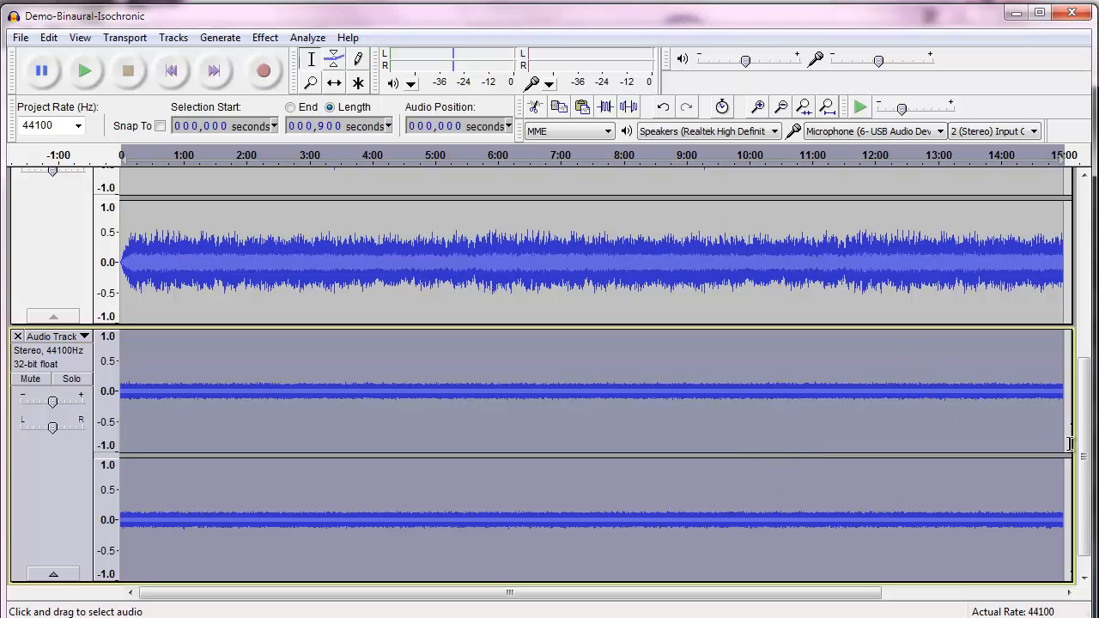
Fit the project into the window horizontally and then vertically so all three tracks show
left_click_drag(1084, 456, 1083, 479)
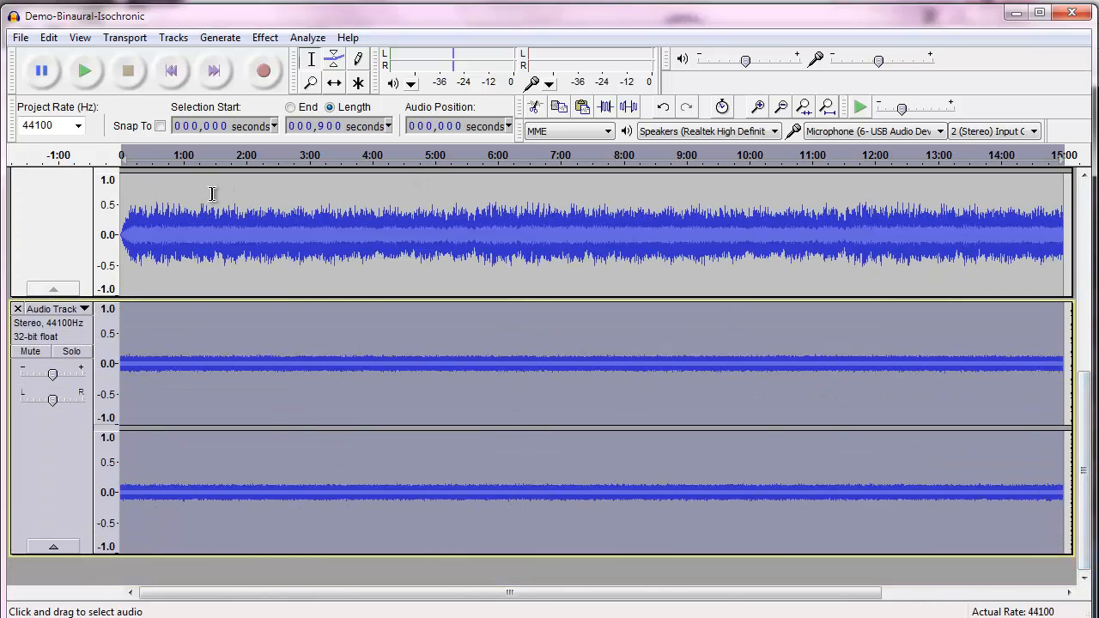
left_click(72, 44)
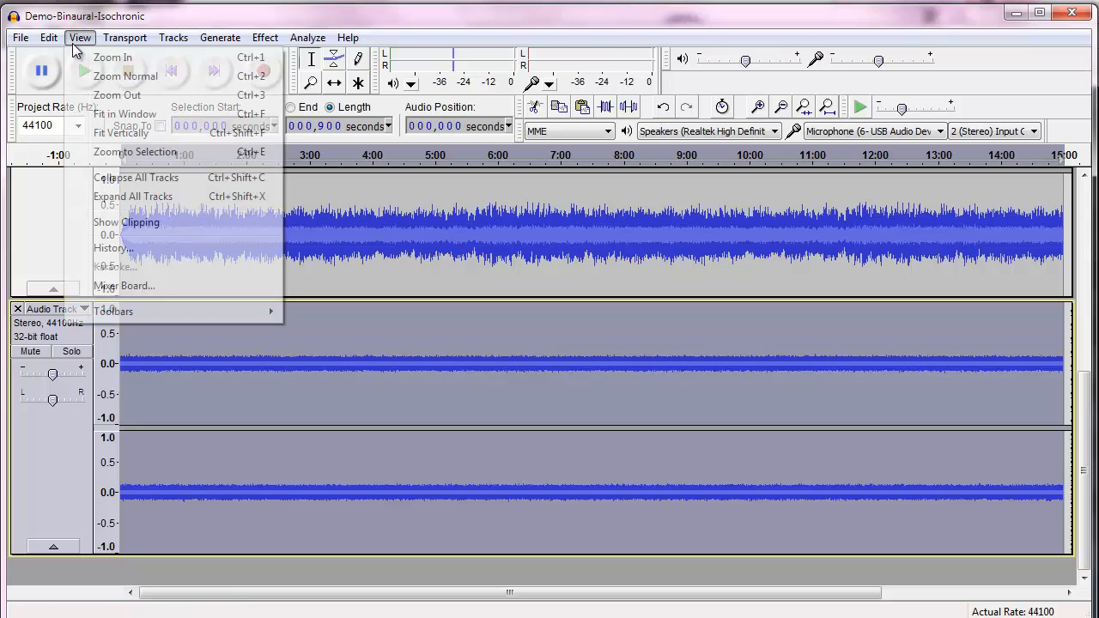
left_click(104, 115)
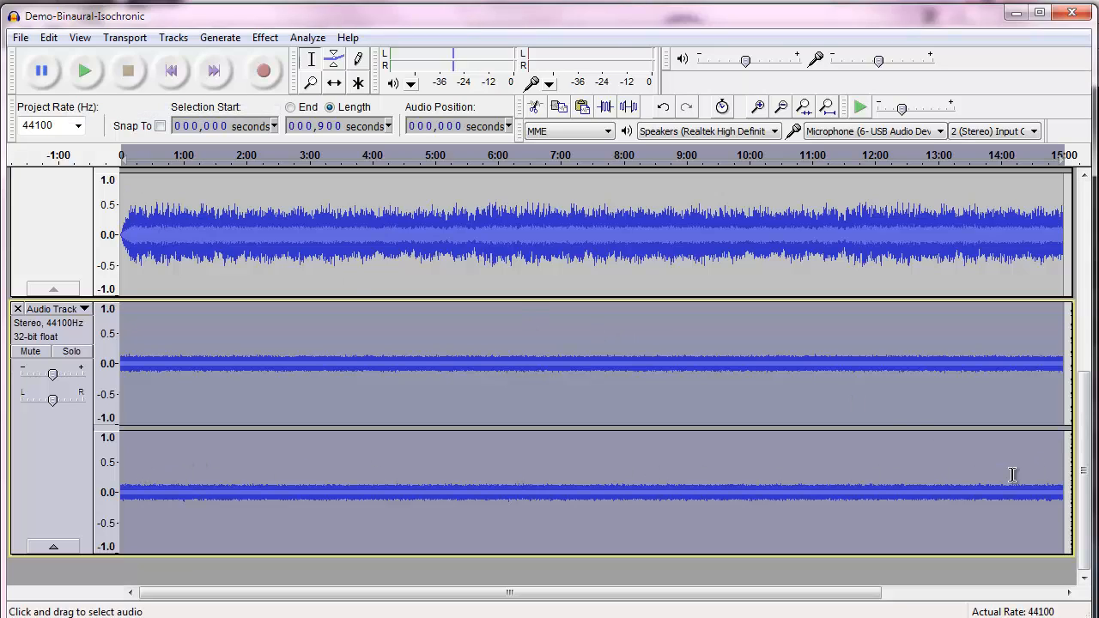
left_click(75, 43)
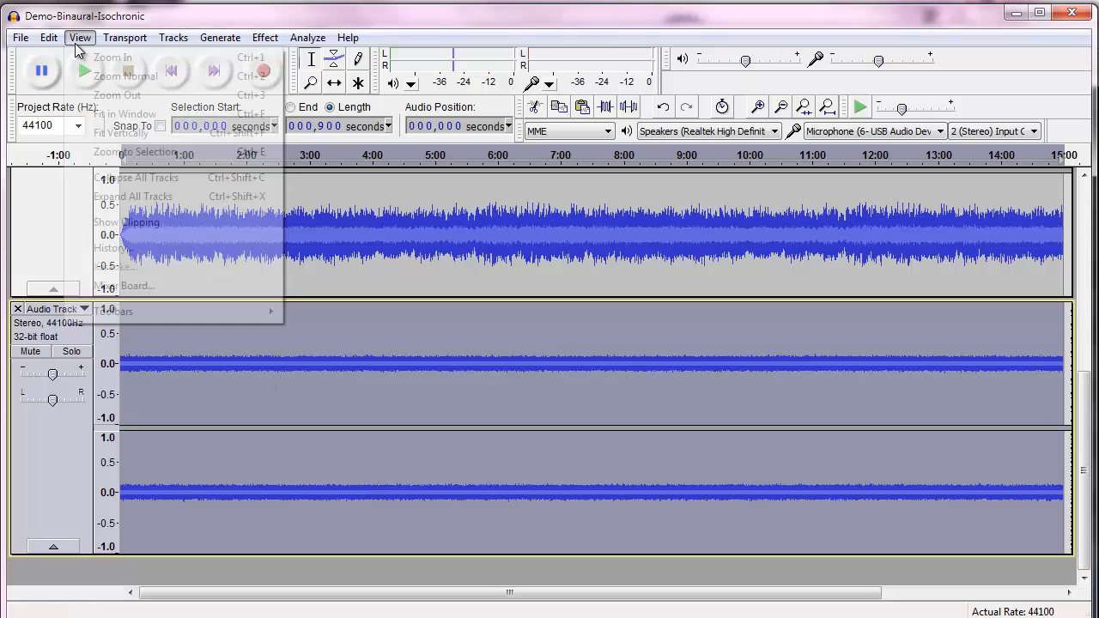
left_click(110, 133)
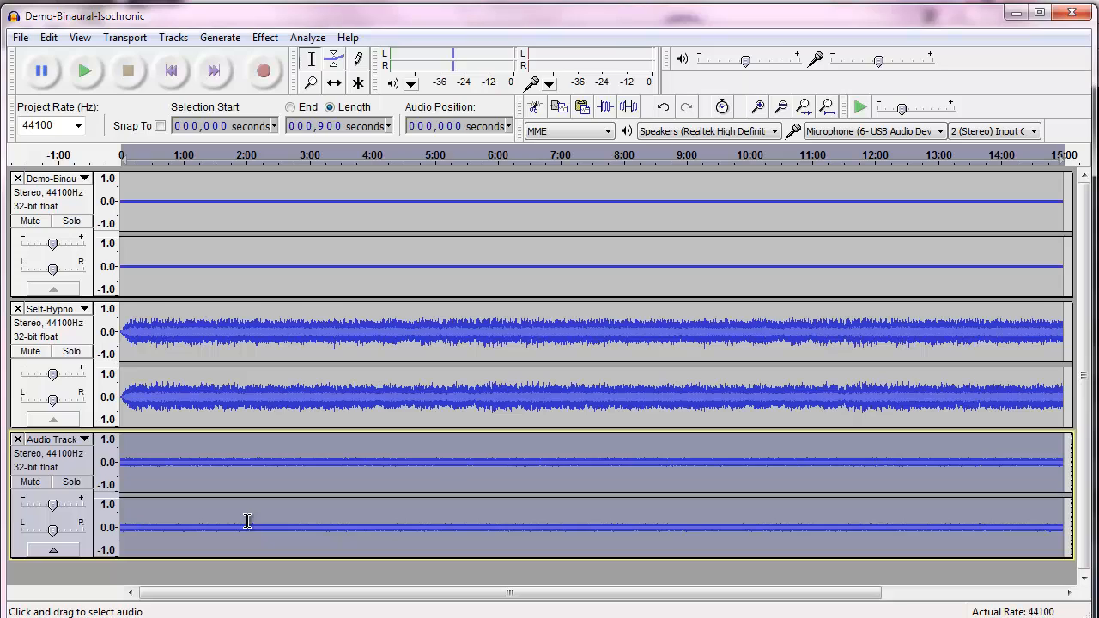
Play the three-track mix and stop playback
left_click(83, 89)
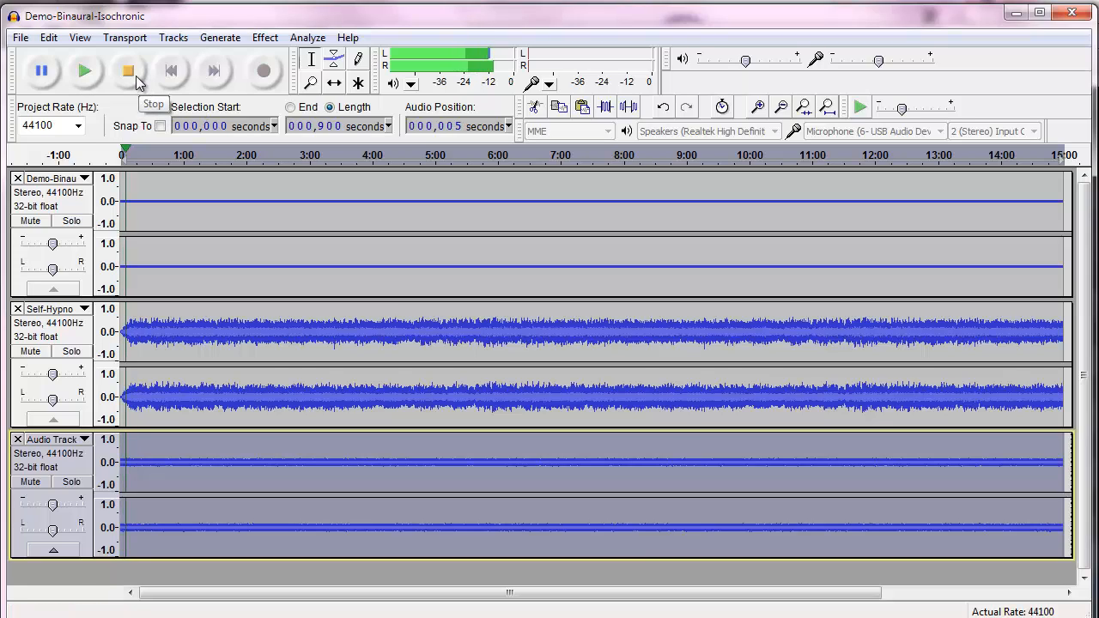
left_click(136, 77)
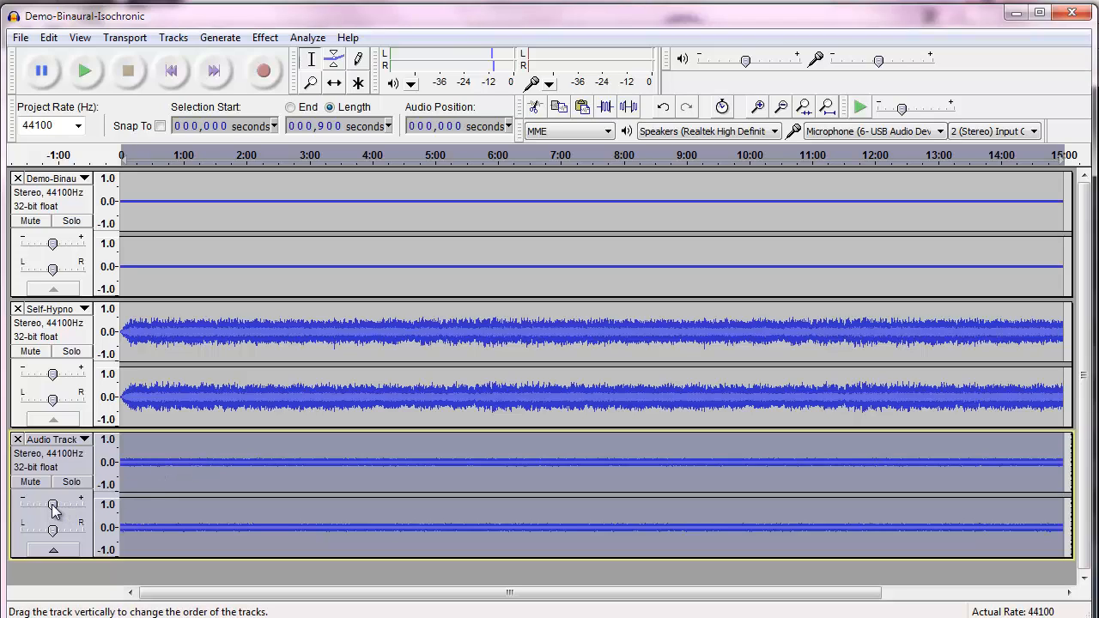
Lower the gain sliders of the pink noise track, the binaural track and the background track
mouse_move(53, 507)
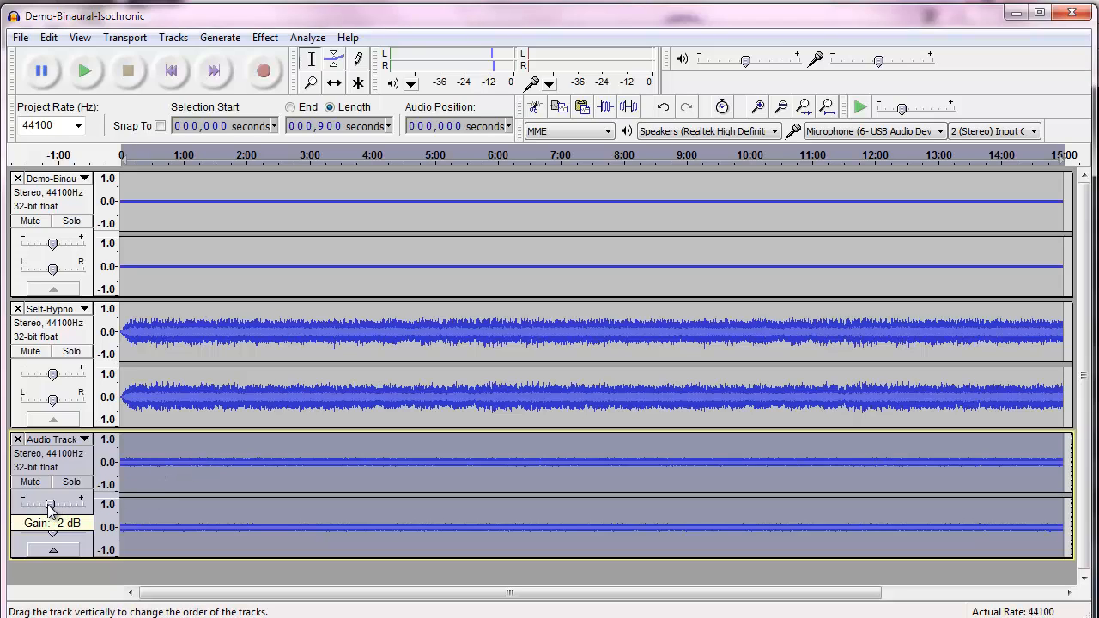
left_click_drag(51, 507, 26, 504)
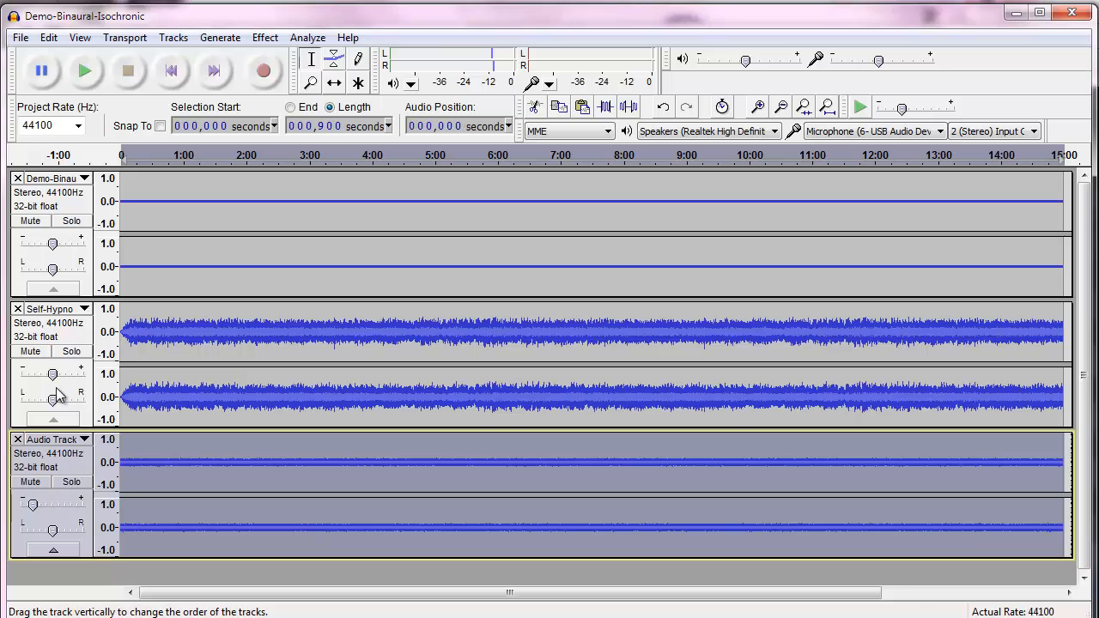
mouse_move(53, 247)
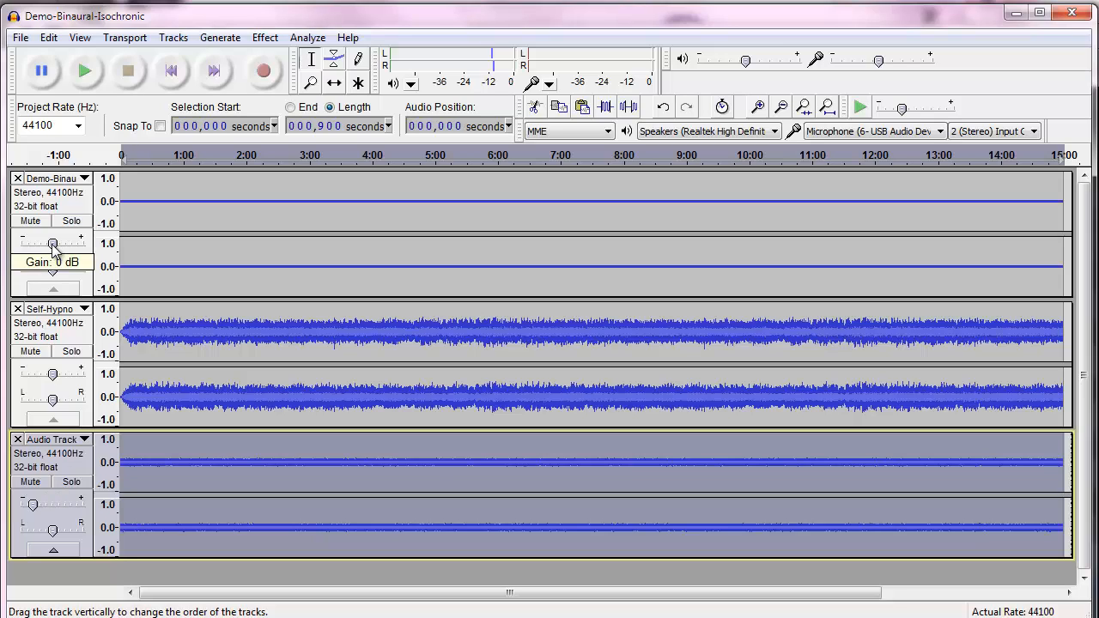
left_click_drag(53, 247, 40, 251)
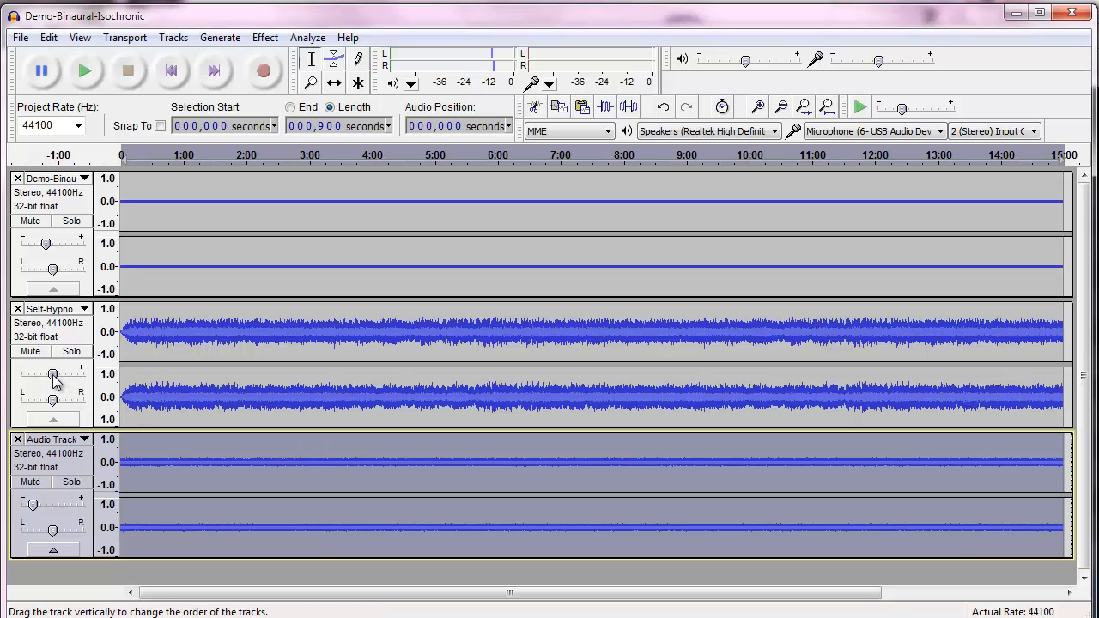
left_click_drag(53, 376, 47, 378)
Preview the mix again and lower the binaural track's gain a little further
left_click(84, 72)
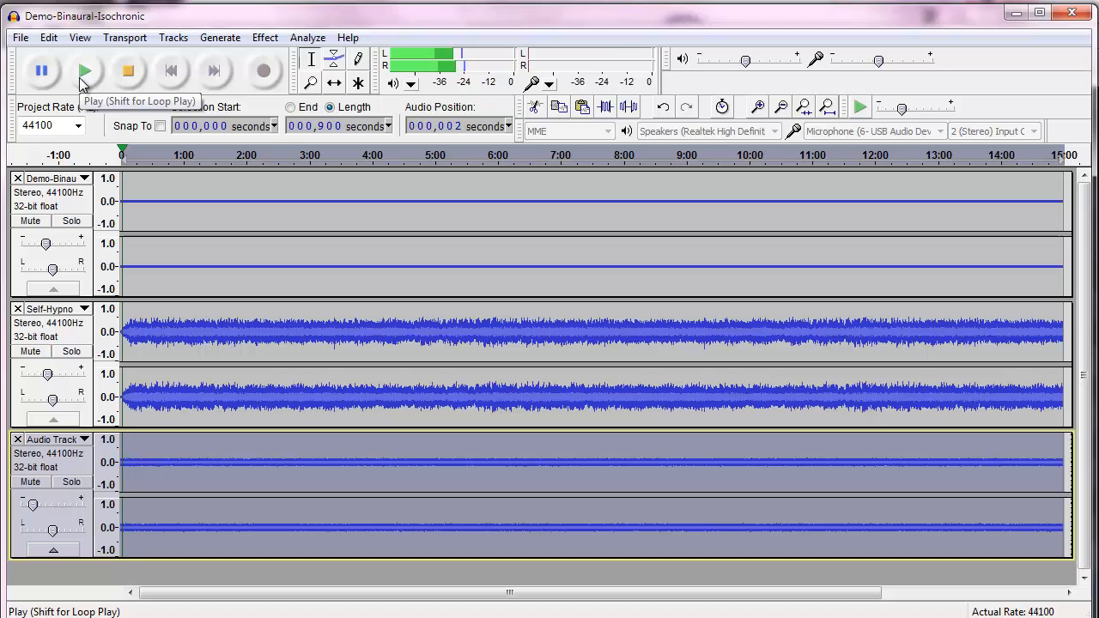
left_click(116, 75)
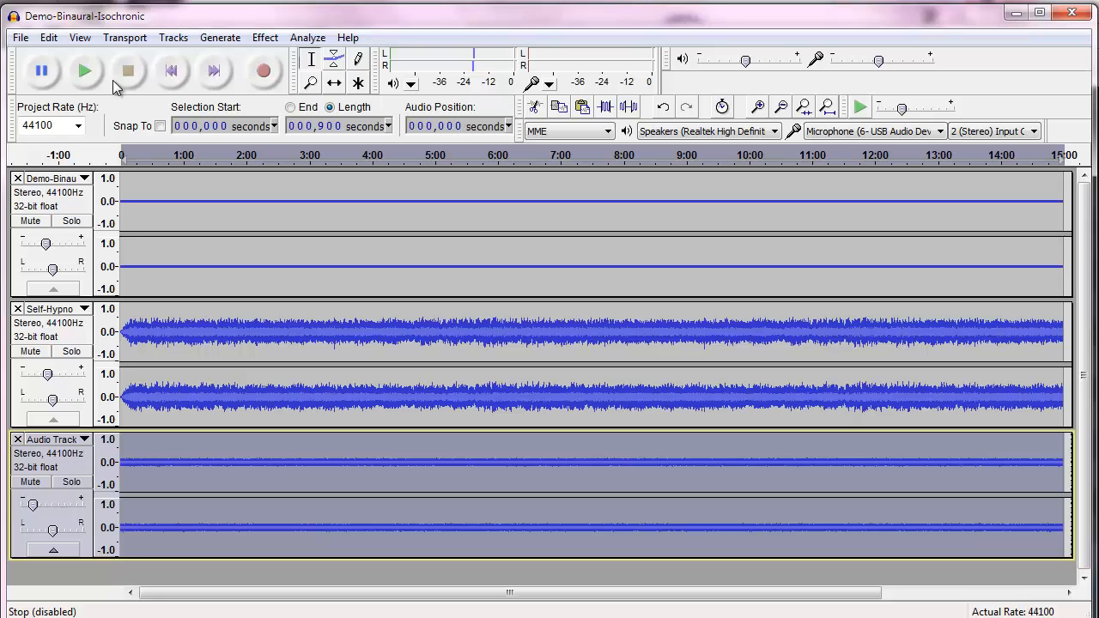
left_click_drag(48, 247, 40, 249)
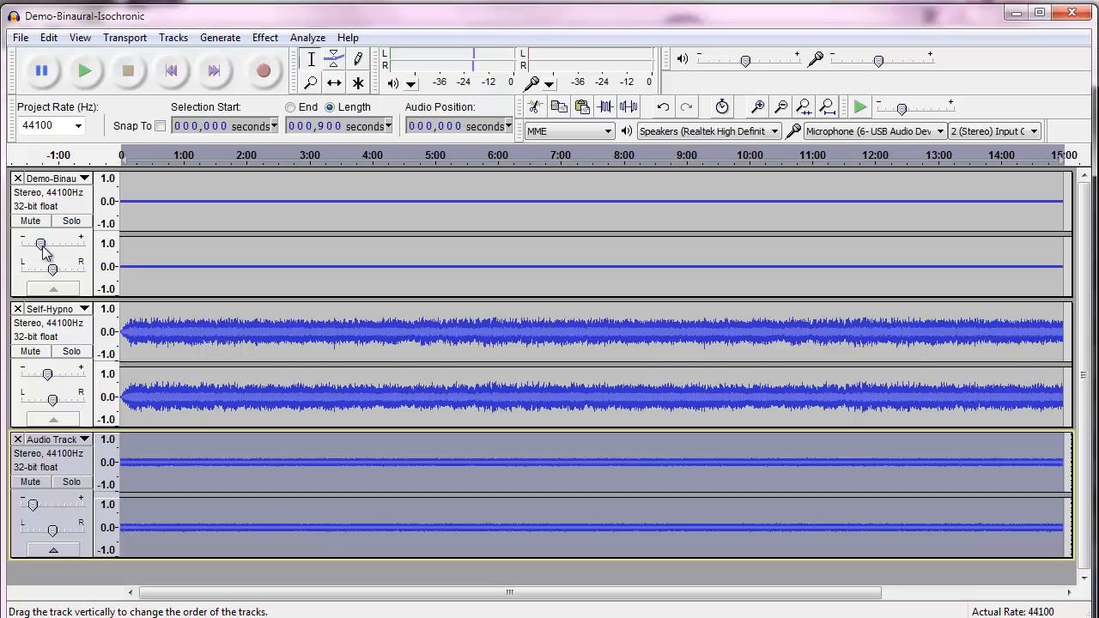
Apply a Fade In to the first 5 seconds of the binaural track
left_click(142, 223)
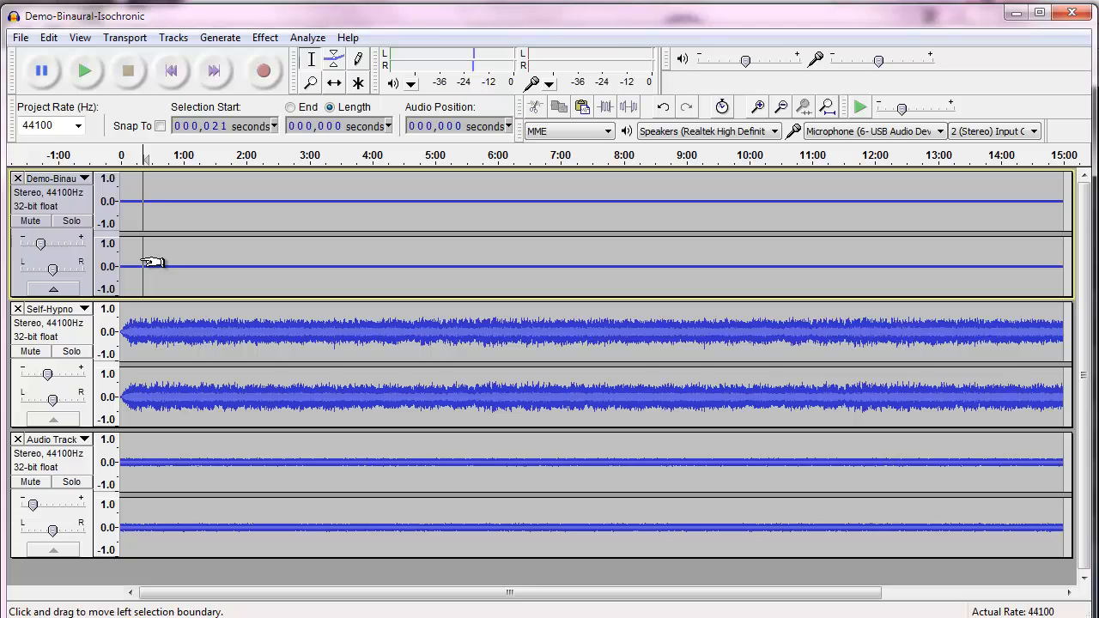
left_click_drag(143, 262, 125, 264)
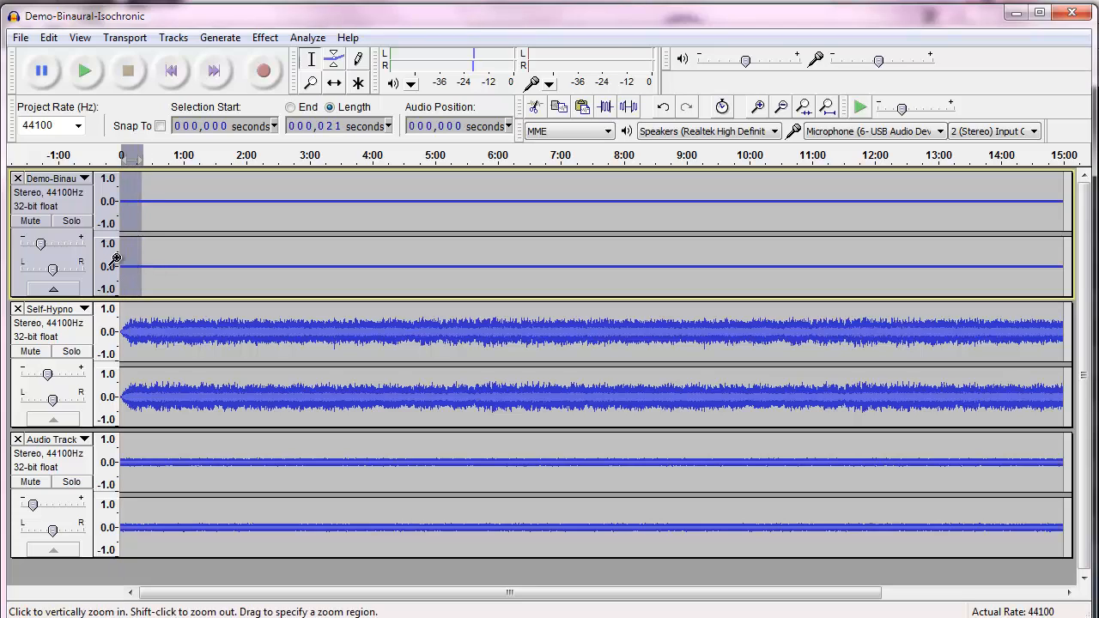
left_click(759, 107)
left_click(759, 106)
left_click(759, 107)
left_click(759, 107)
left_click(759, 107)
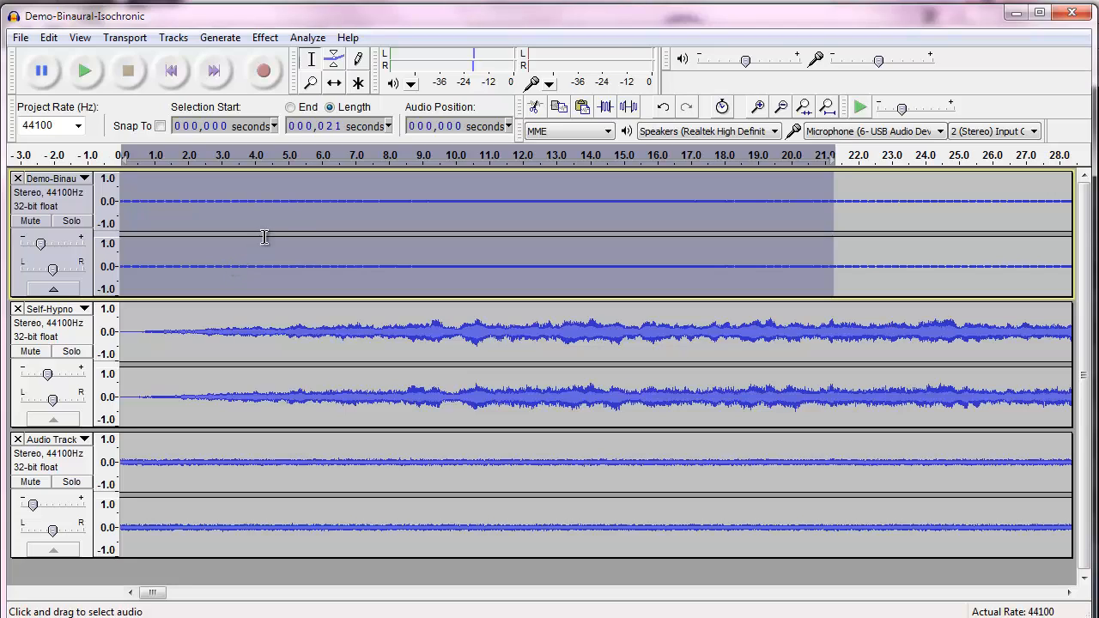
left_click(290, 177)
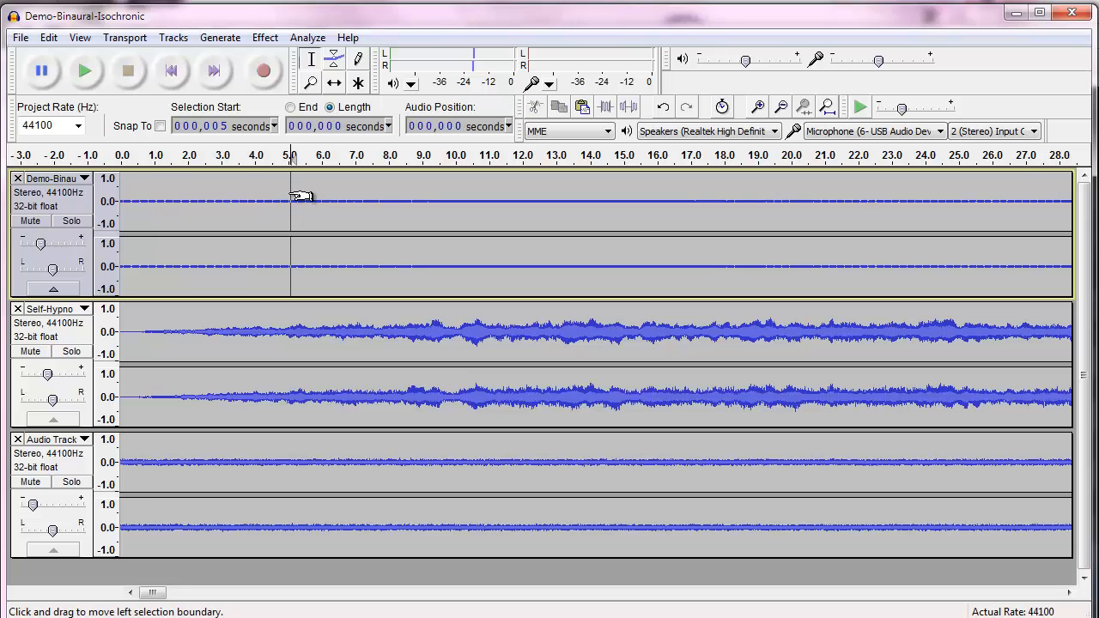
left_click_drag(293, 196, 117, 206)
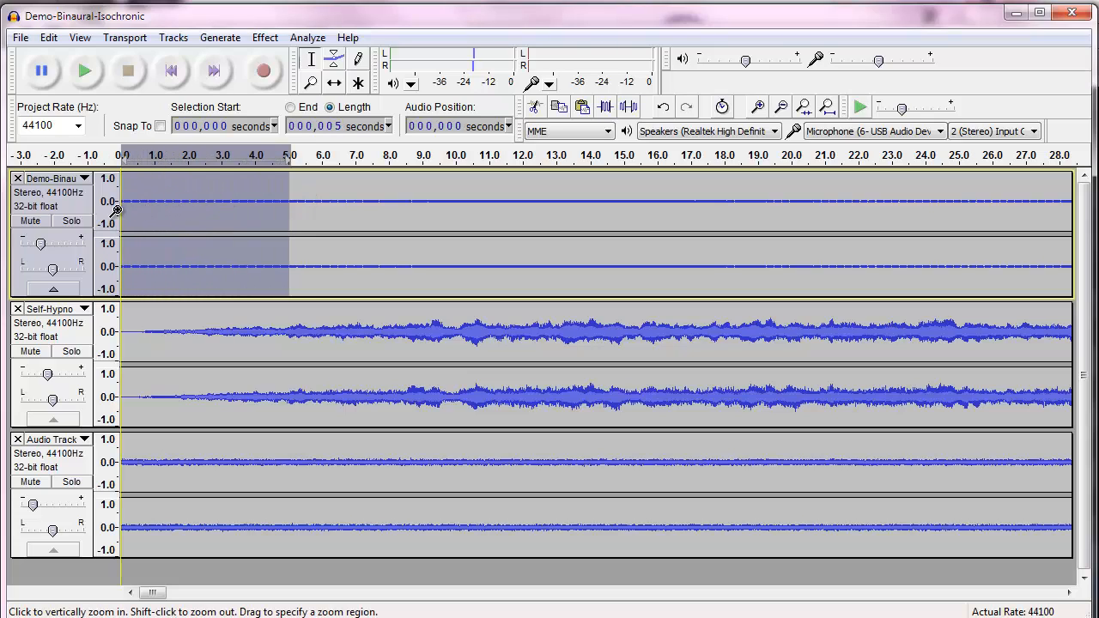
left_click(264, 37)
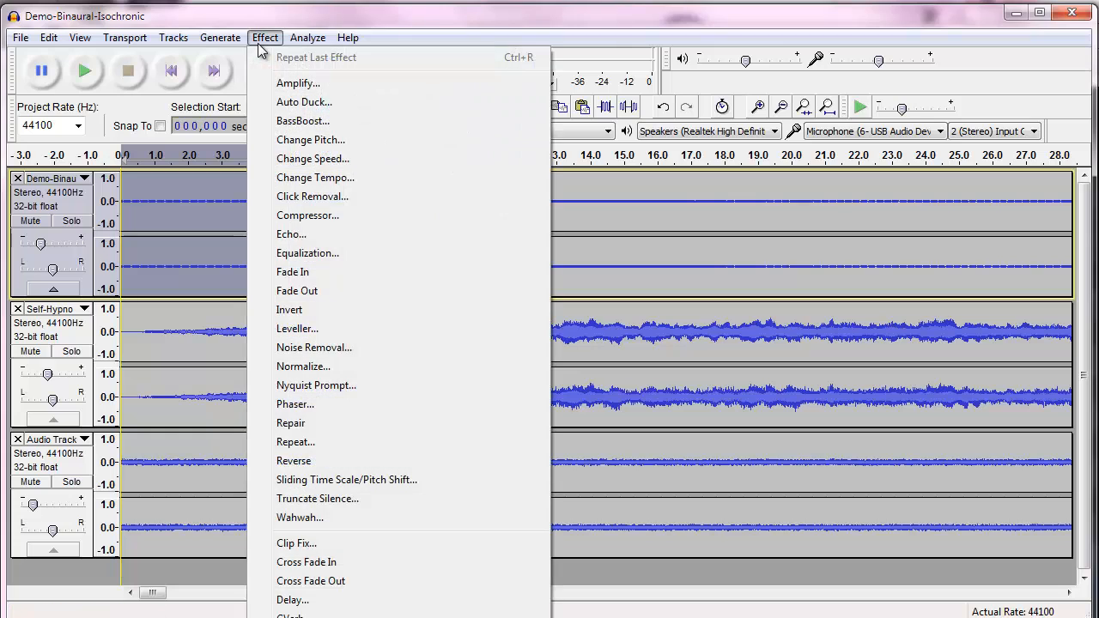
left_click(293, 272)
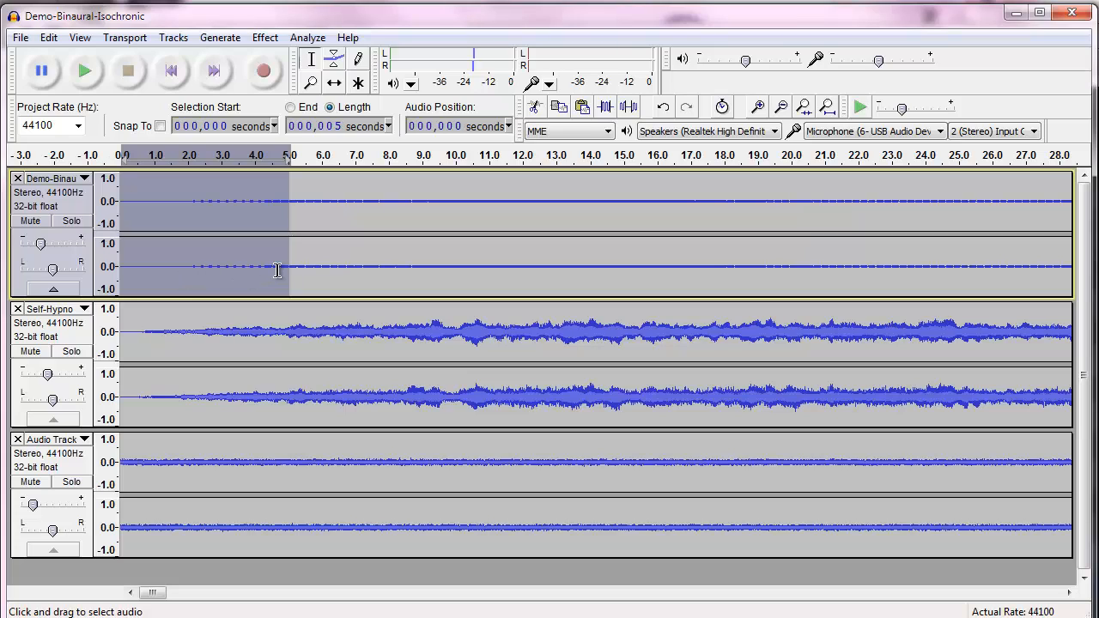
Apply a Fade In to the first 5 seconds of the pink noise track
left_click(286, 447)
left_click_drag(286, 449, 121, 455)
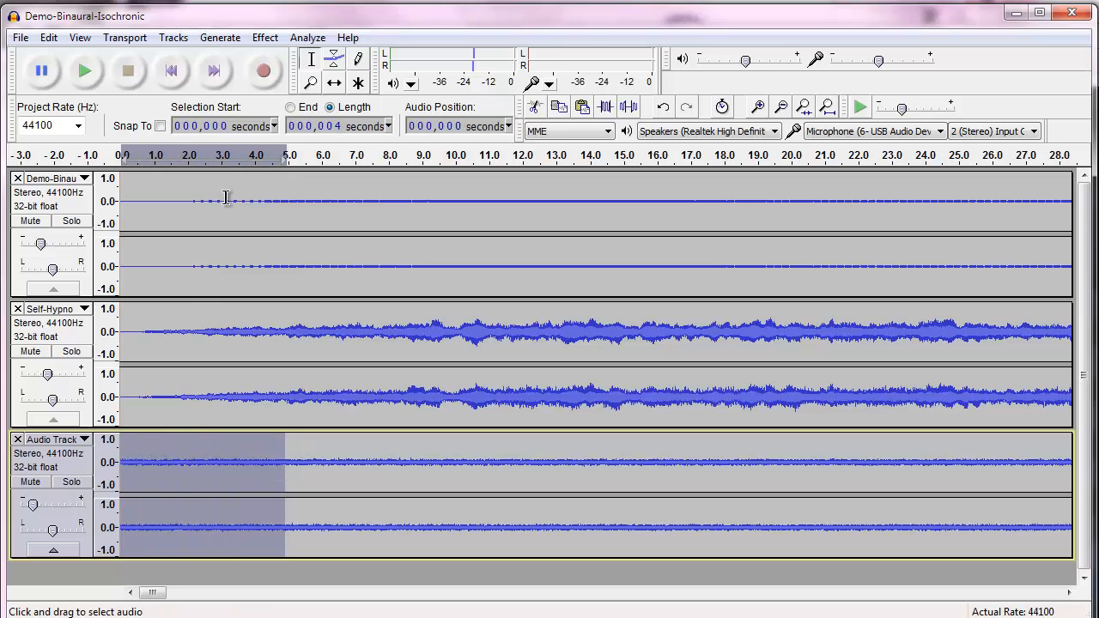
left_click(264, 37)
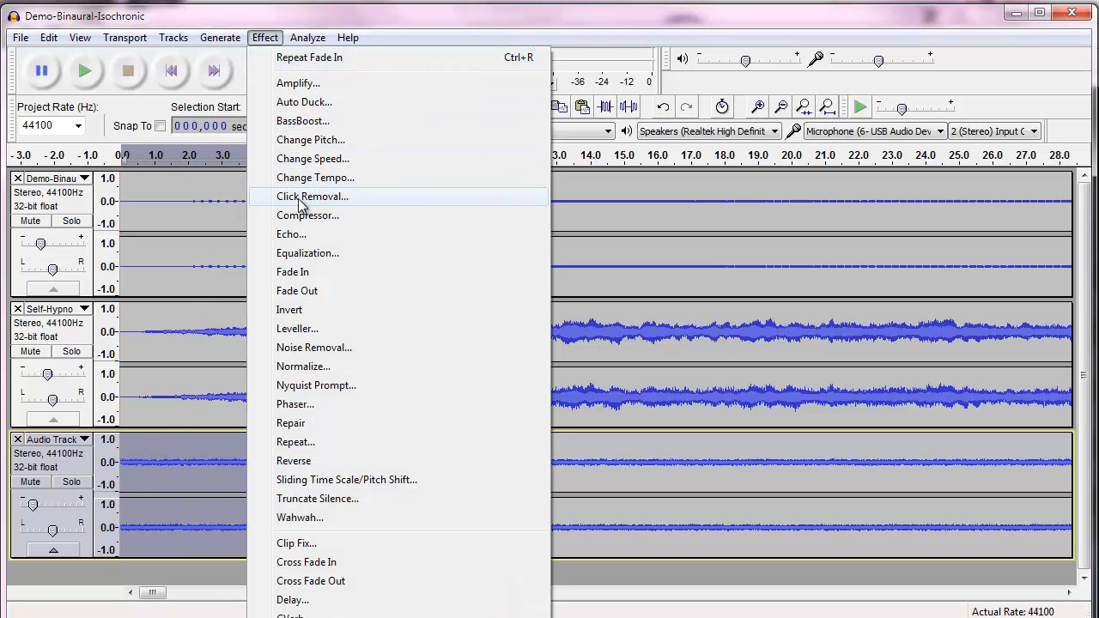
left_click(296, 271)
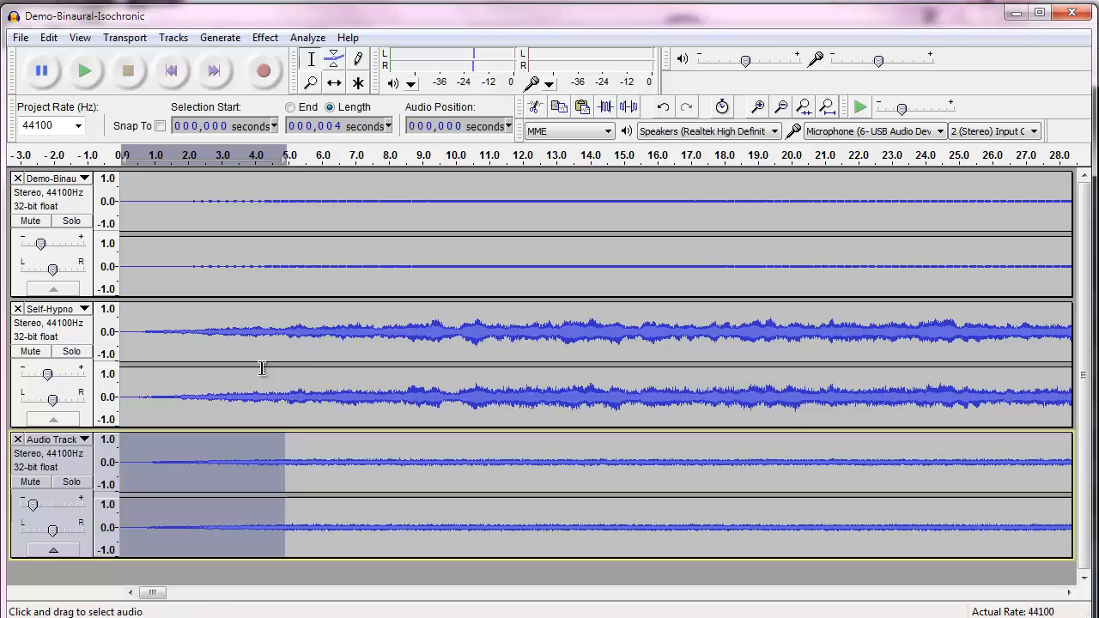
Play the mix and nudge the gain sliders of the background track and the binaural track
left_click(83, 68)
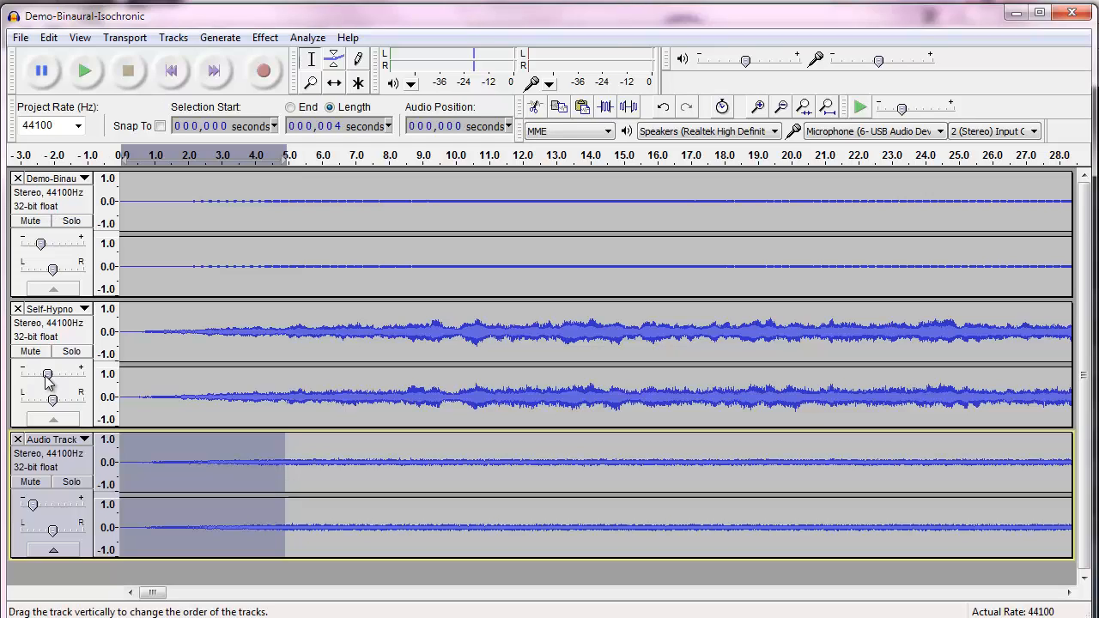
mouse_move(45, 375)
left_click_drag(44, 376, 43, 376)
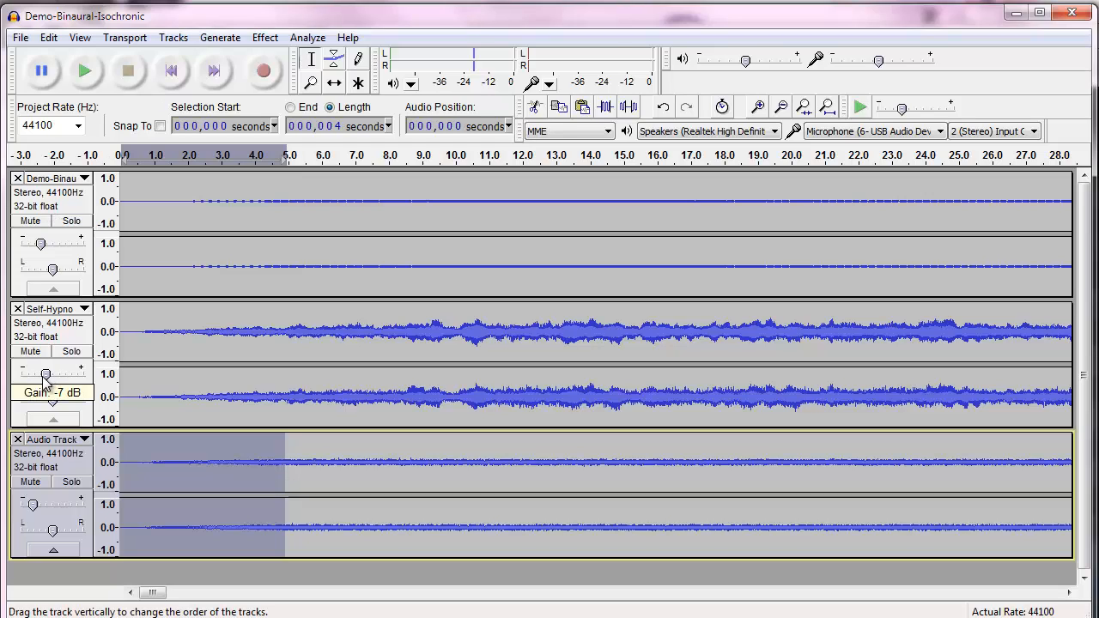
mouse_move(37, 246)
left_click_drag(37, 246, 37, 246)
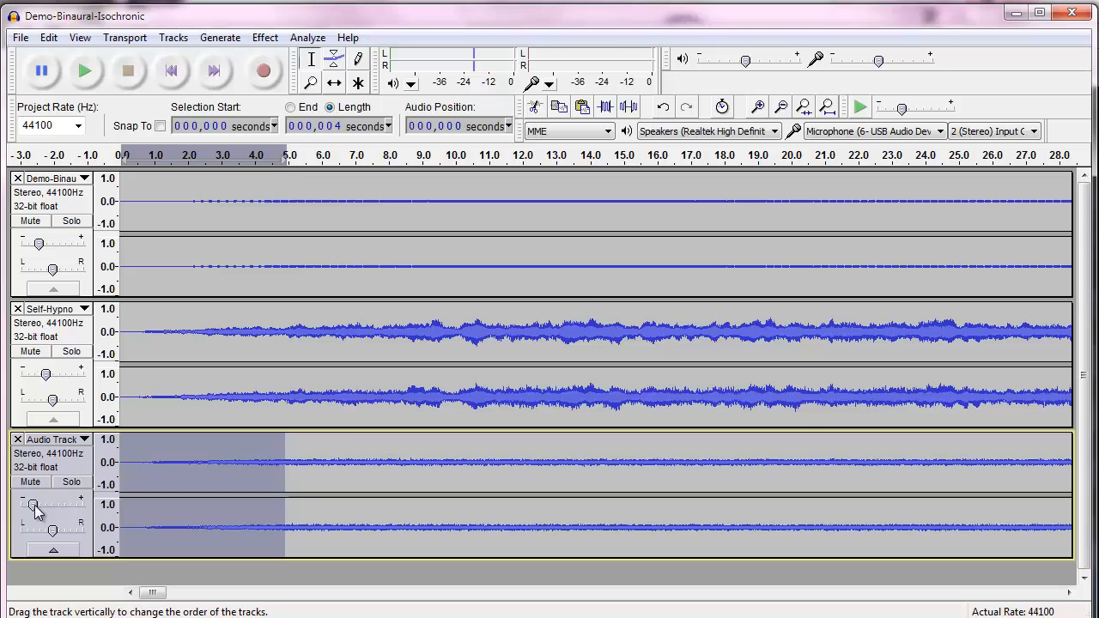
mouse_move(35, 509)
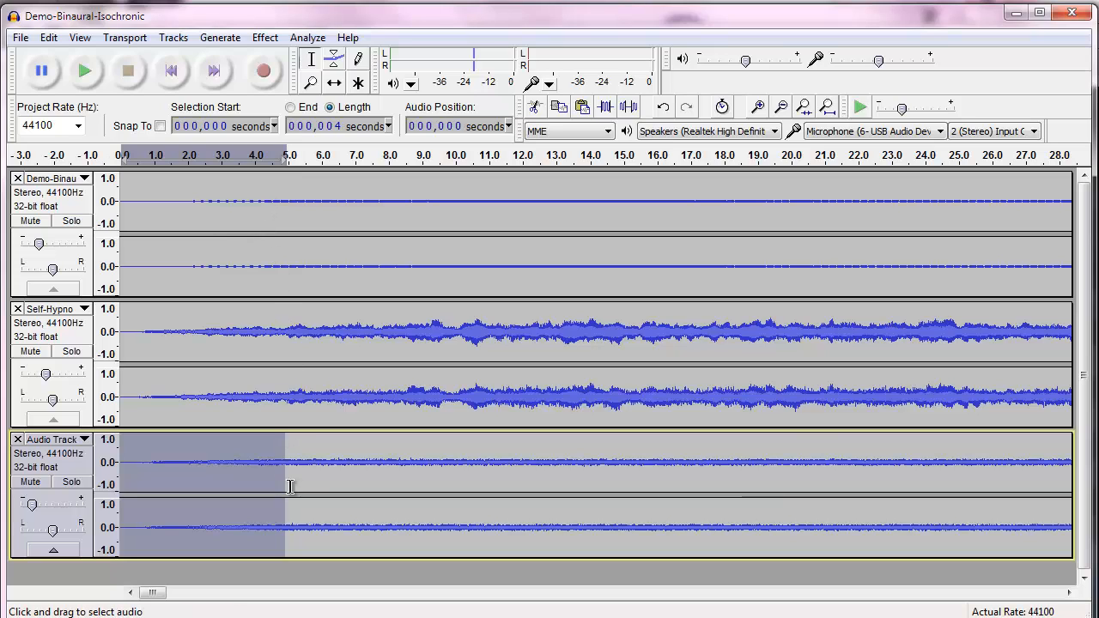
Apply a Fade Out to the last 5 seconds of all three tracks
left_click_drag(152, 592, 1073, 603)
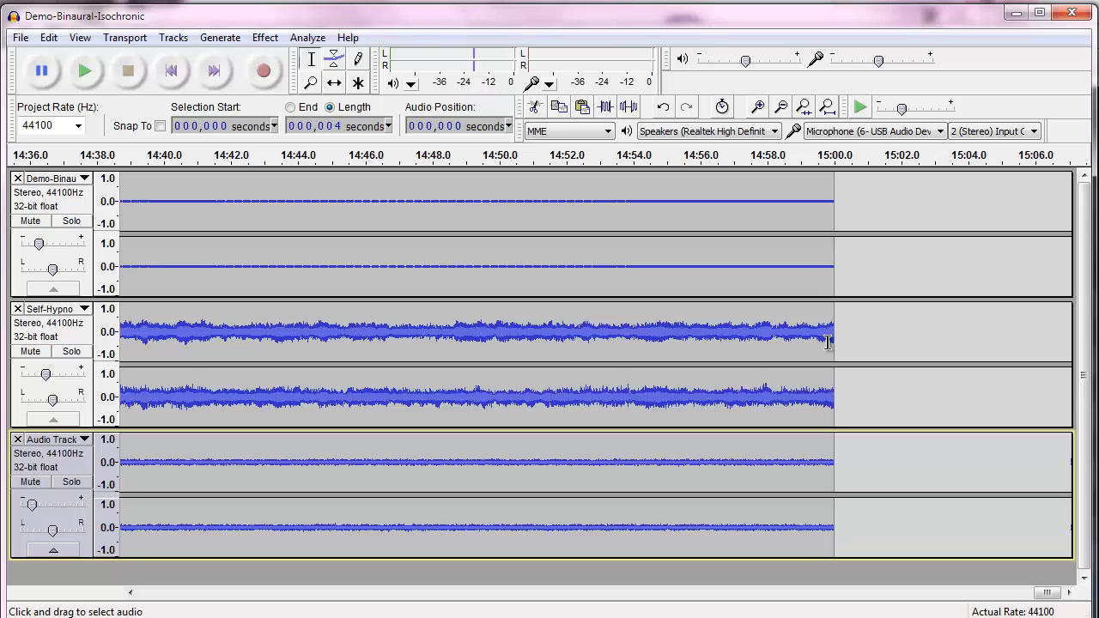
left_click(835, 473)
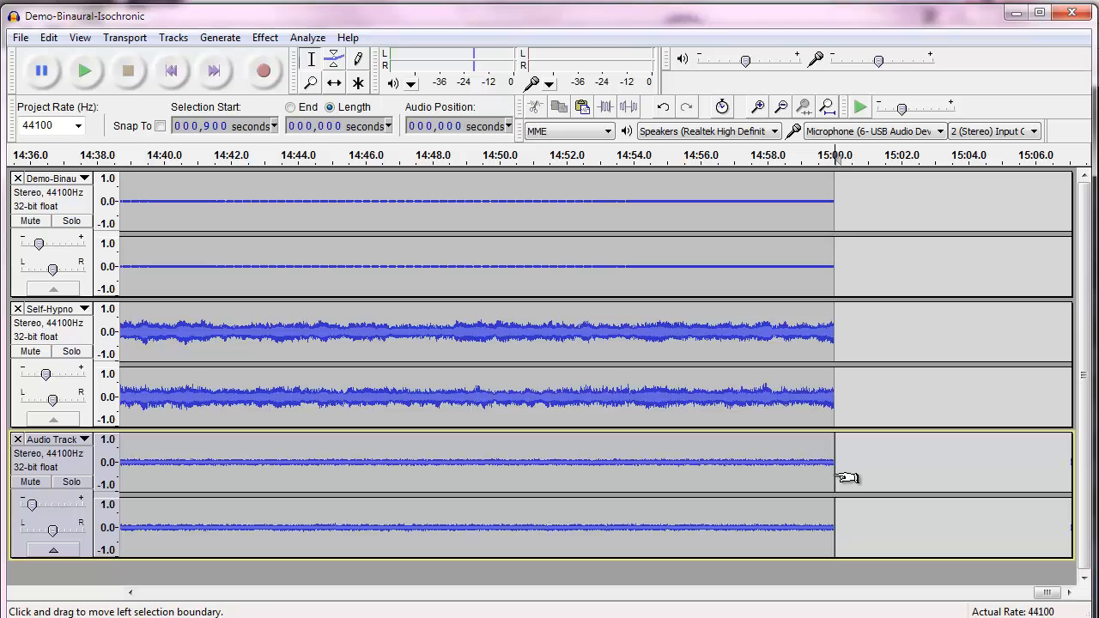
left_click_drag(843, 478, 678, 267)
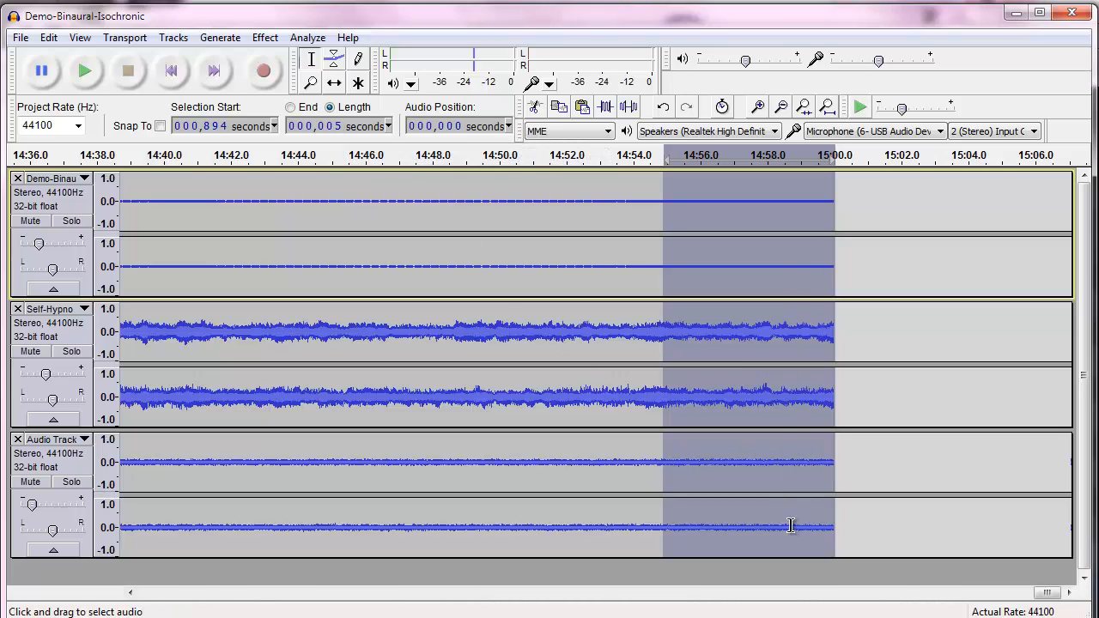
left_click(268, 39)
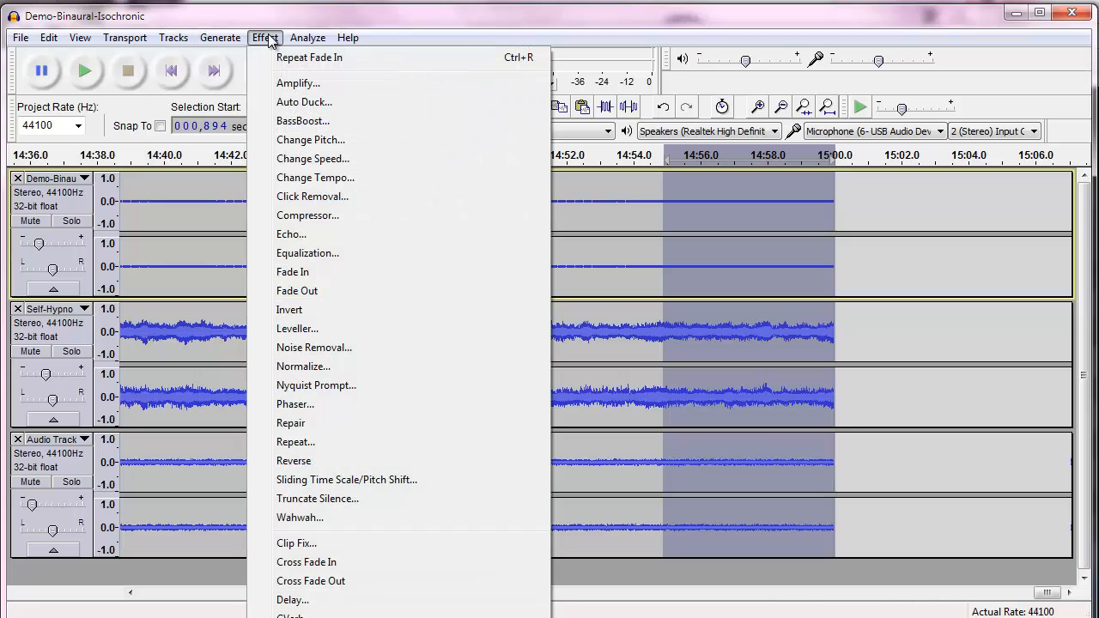
left_click(312, 292)
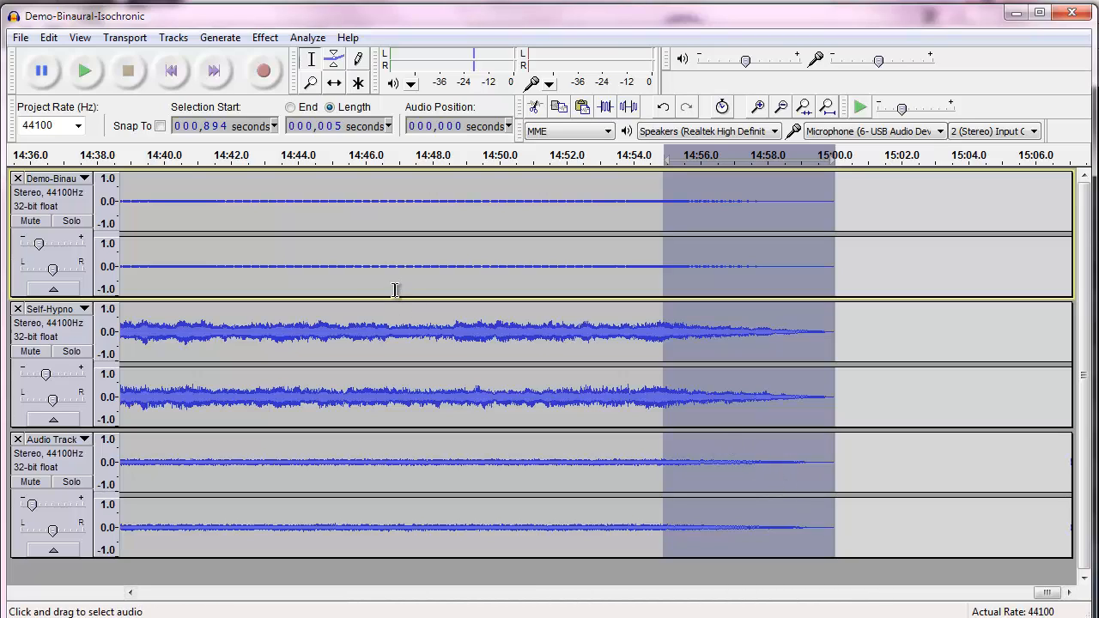
Start exporting the mix and open the How to Make Brain Wave Music and Hypnosis MP3s folder on the Desktop
left_click(85, 40)
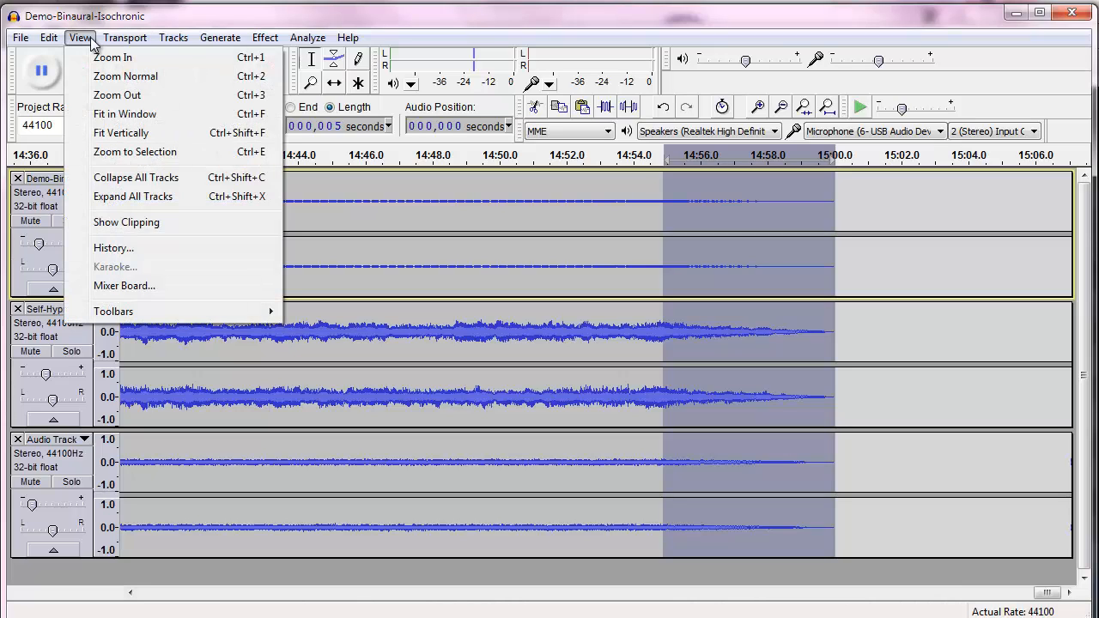
left_click(108, 118)
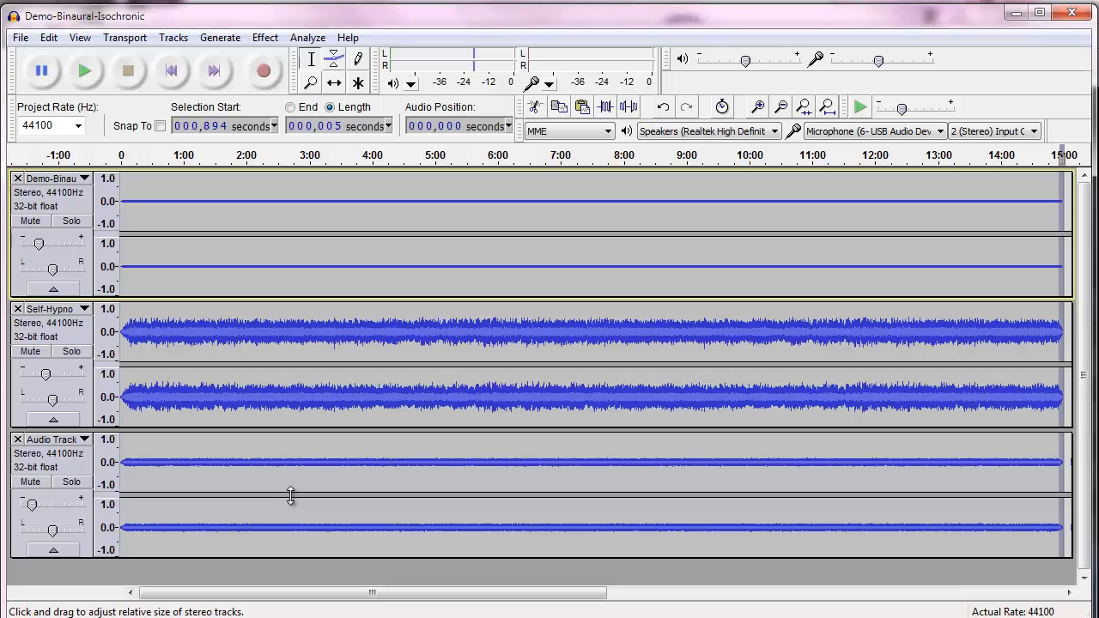
left_click(20, 38)
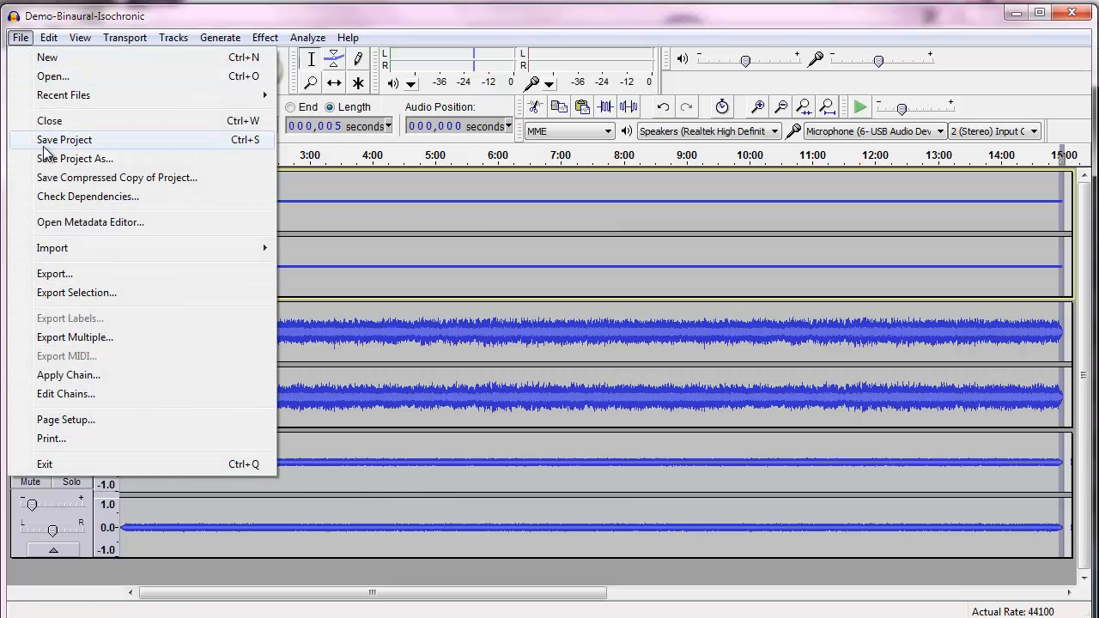
left_click(72, 274)
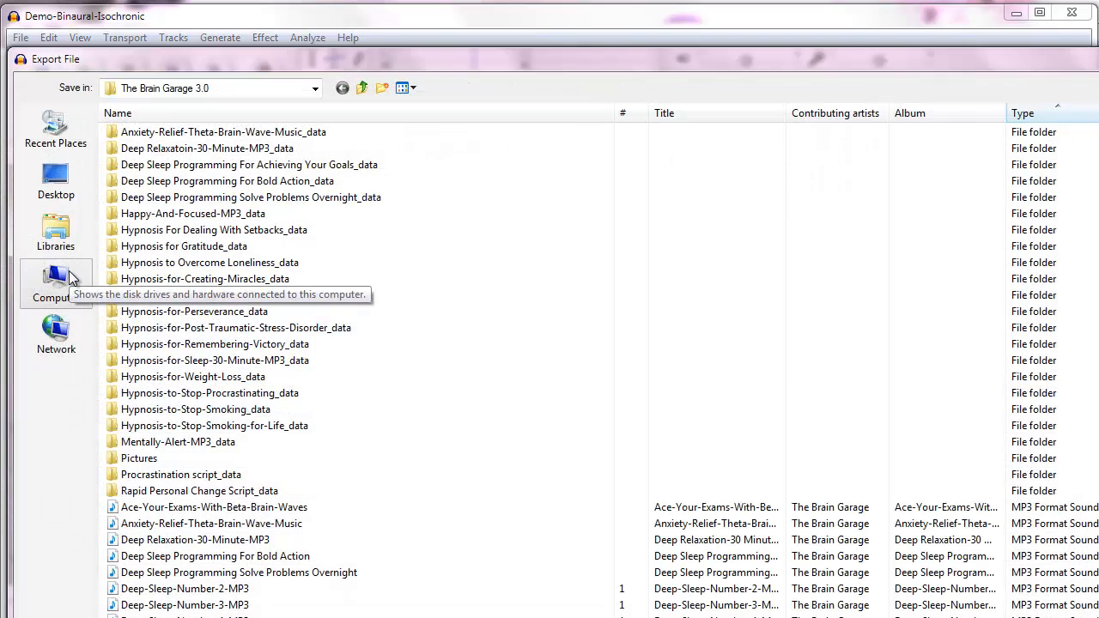
left_click(361, 89)
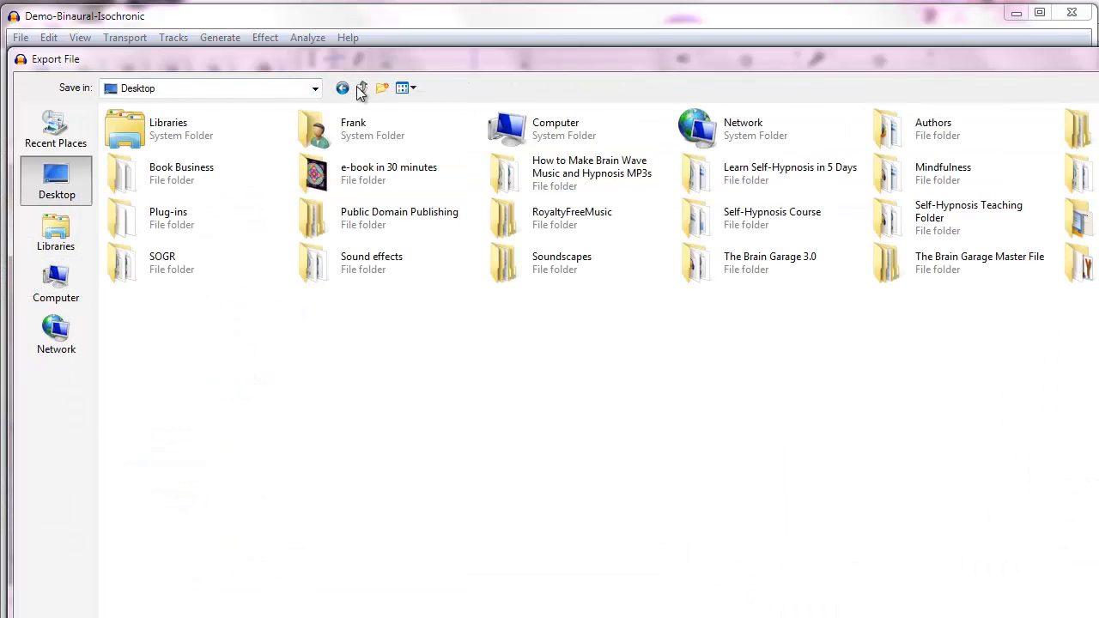
double_click(593, 167)
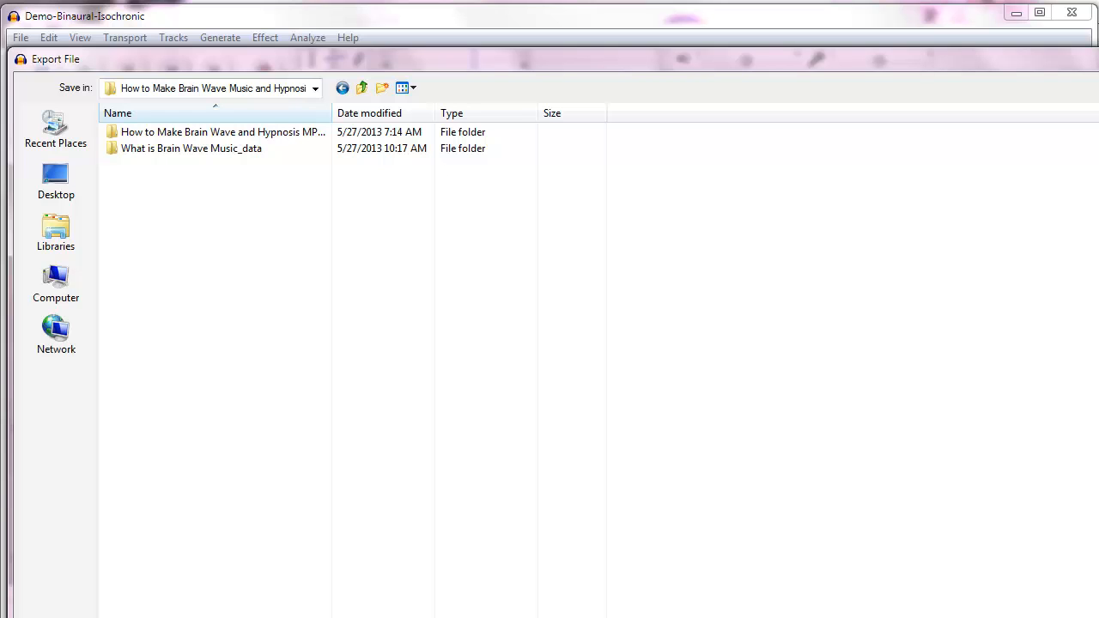
Save the export as an MP3 file named Demo-Relaxation-Final
left_click_drag(272, 617, 272, 587)
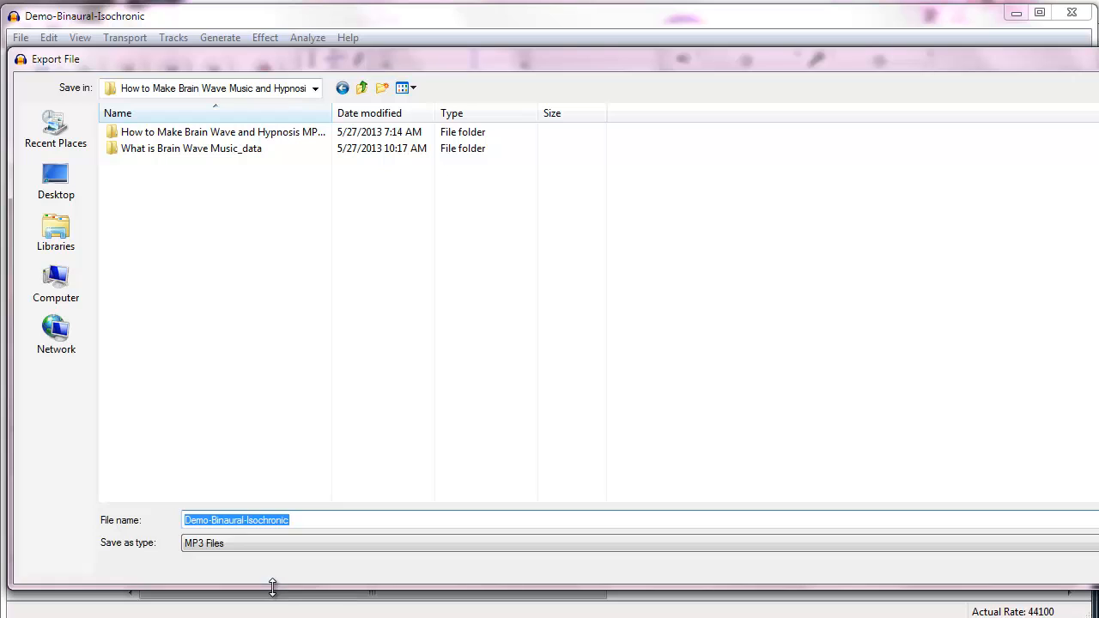
key("End")
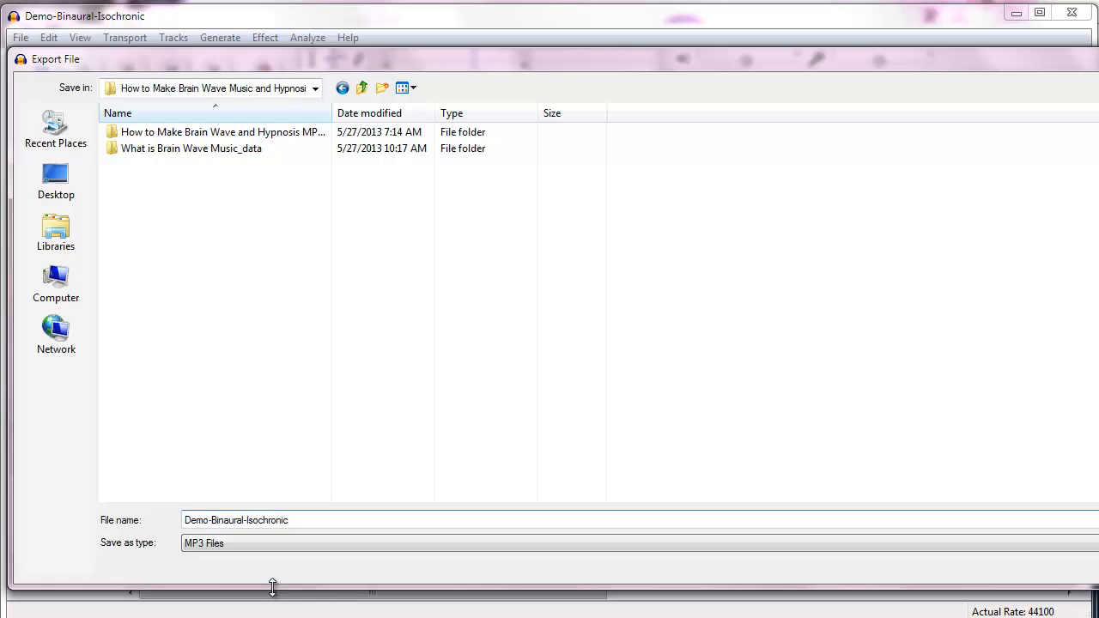
key("ctrl+shift+Left")
key("ctrl+shift+Left")
type("Relaxation -Final")
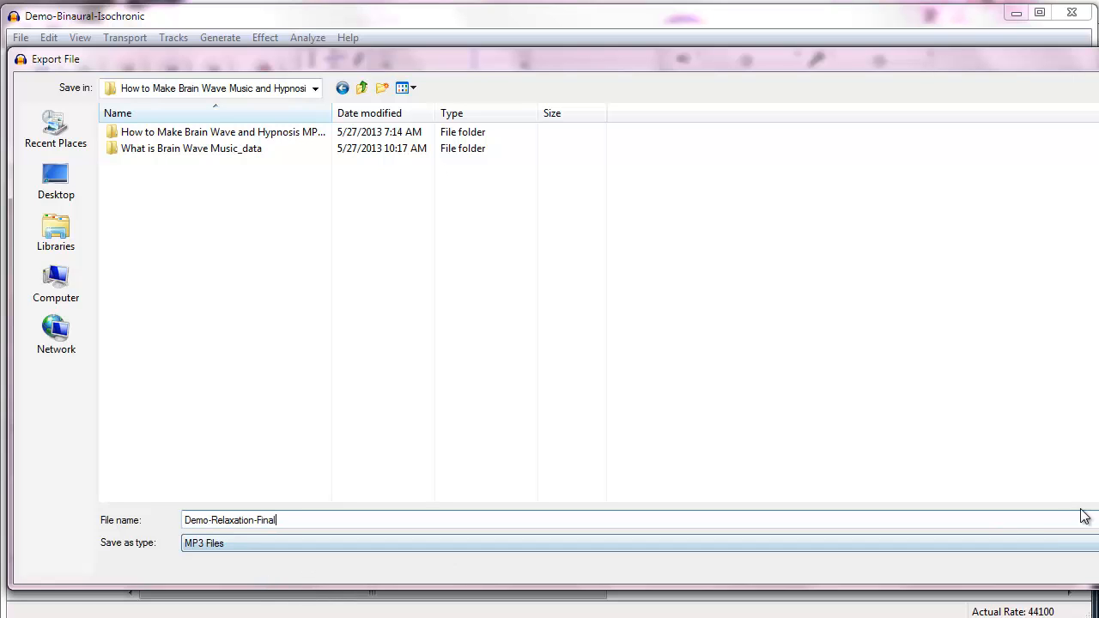
left_click_drag(1098, 348, 1068, 347)
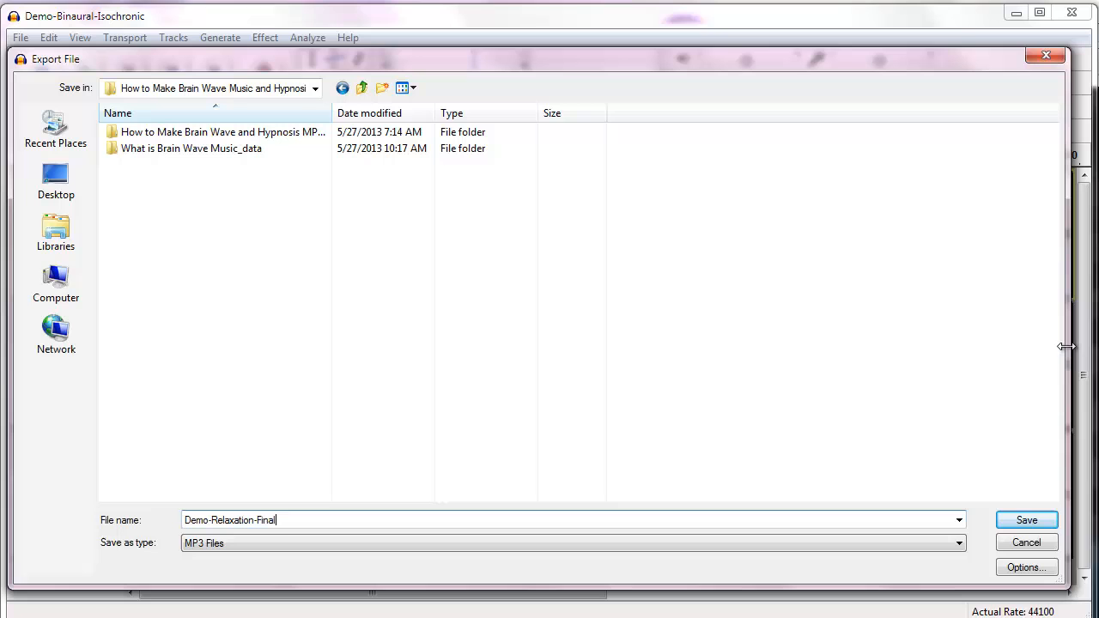
left_click(1026, 521)
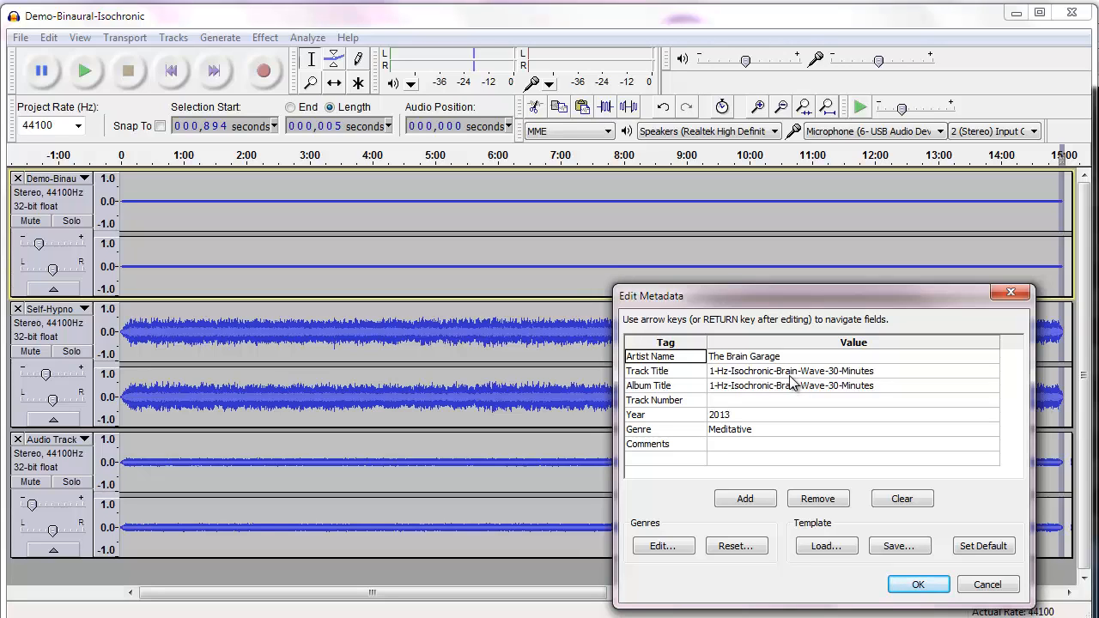
Set both the Track Title and Album Title metadata to Demo Relax
double_click(790, 376)
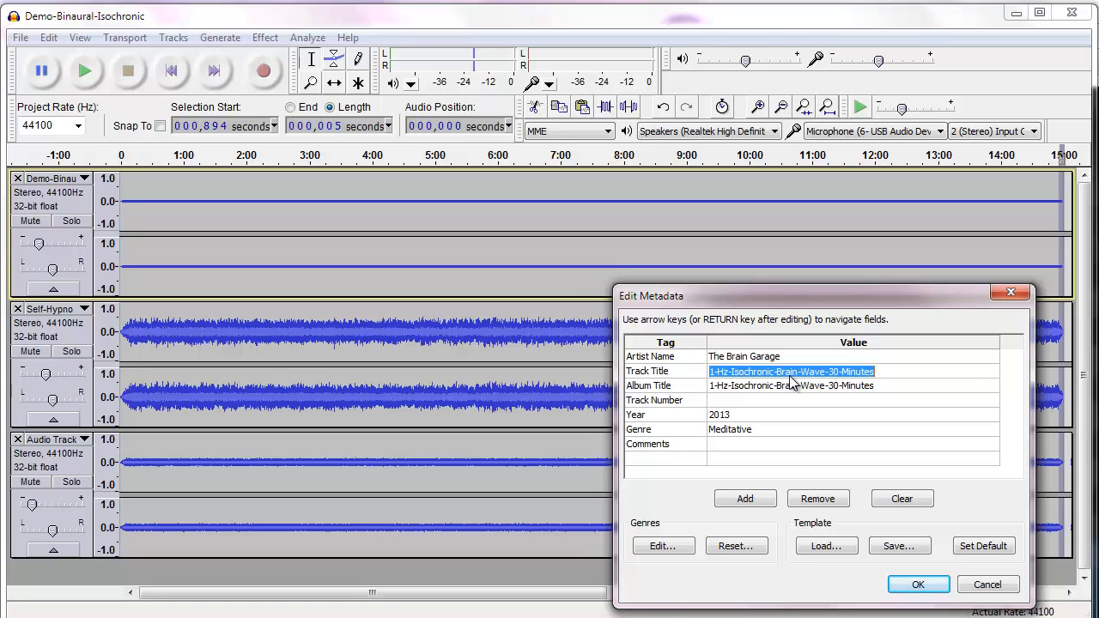
type("Demo")
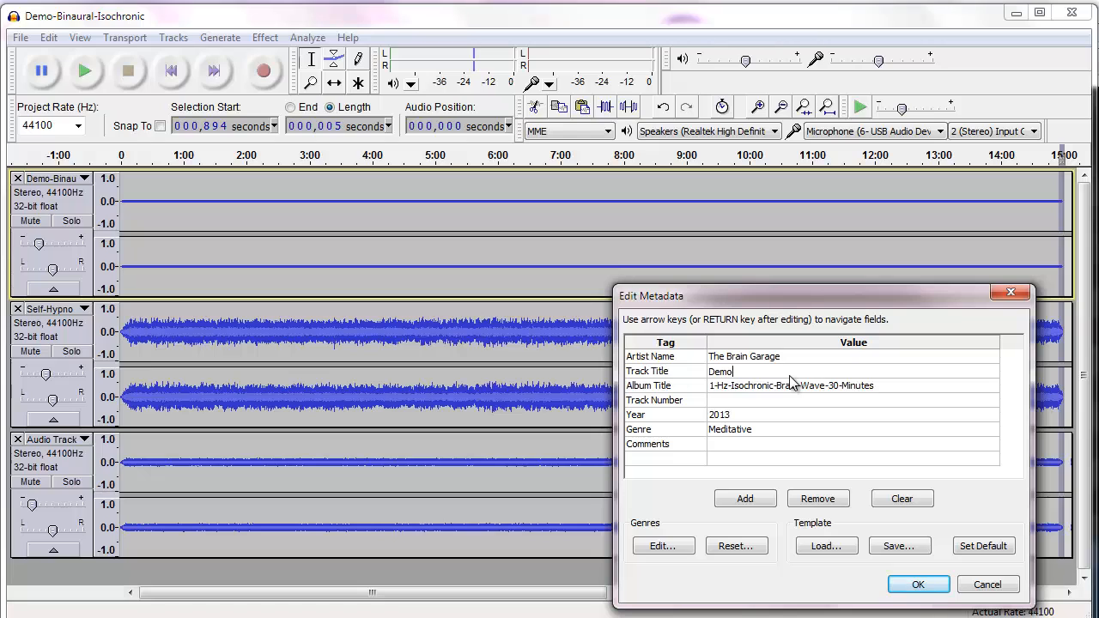
type(" Relax")
key("Return")
key("shift")
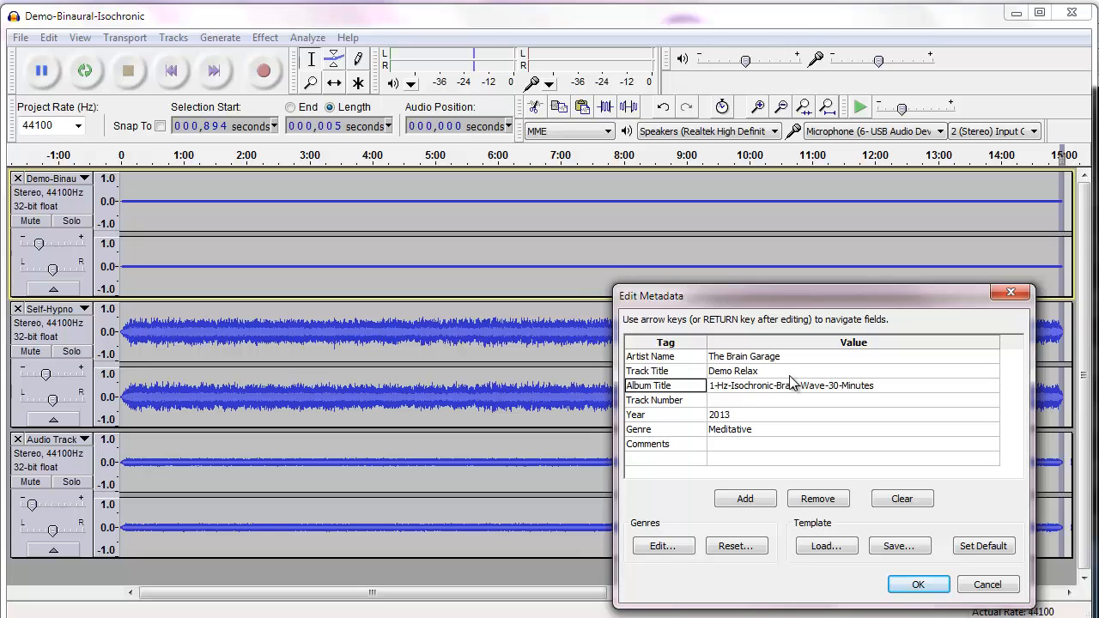
left_click(736, 393)
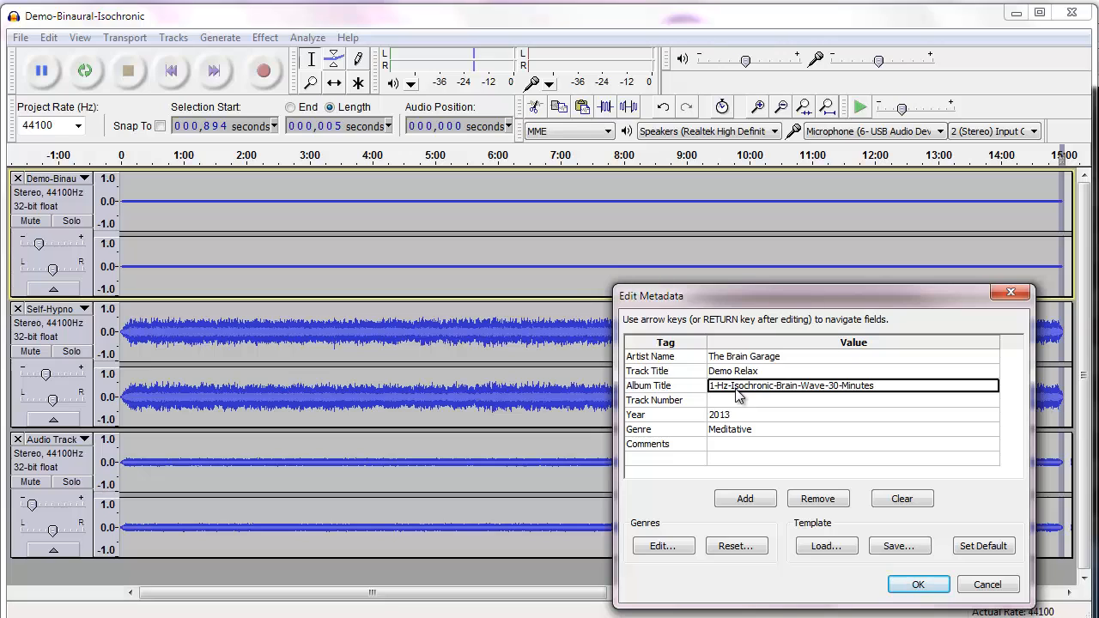
key("ctrl+a")
type("Demo Relax")
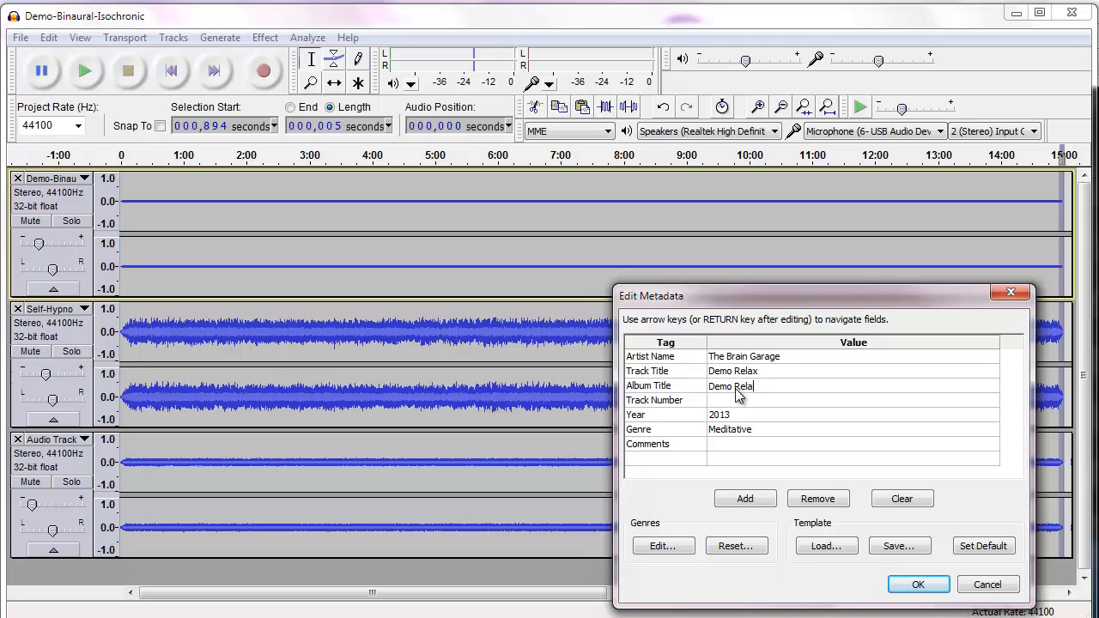
Finish the MP3 export and save the project as Demo-Binaural-Isochronic in the same folder
left_click(916, 583)
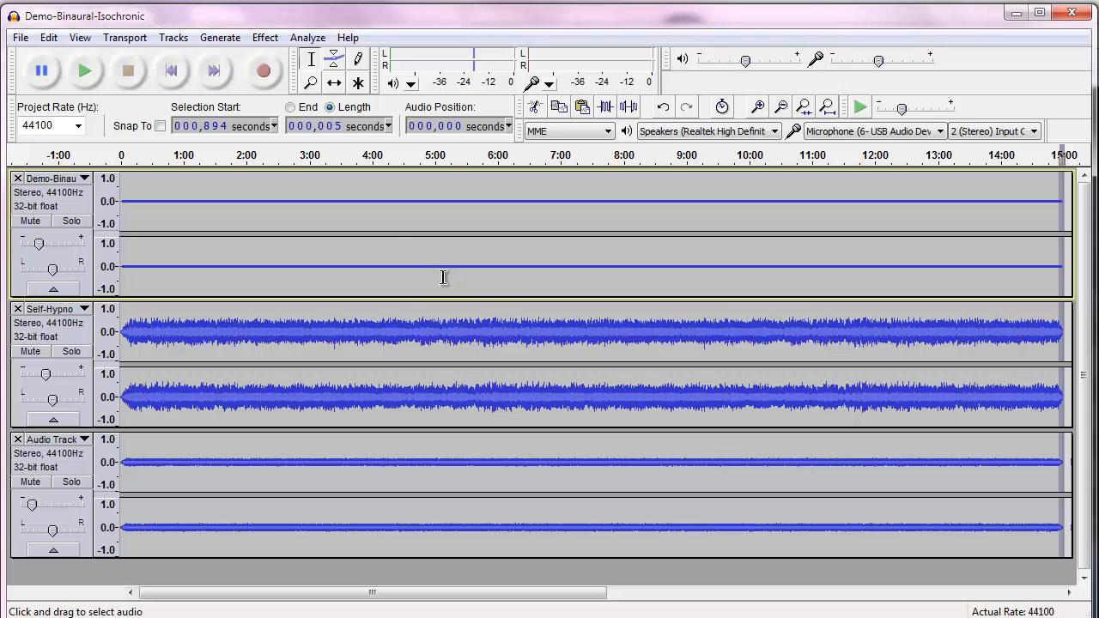
left_click(22, 39)
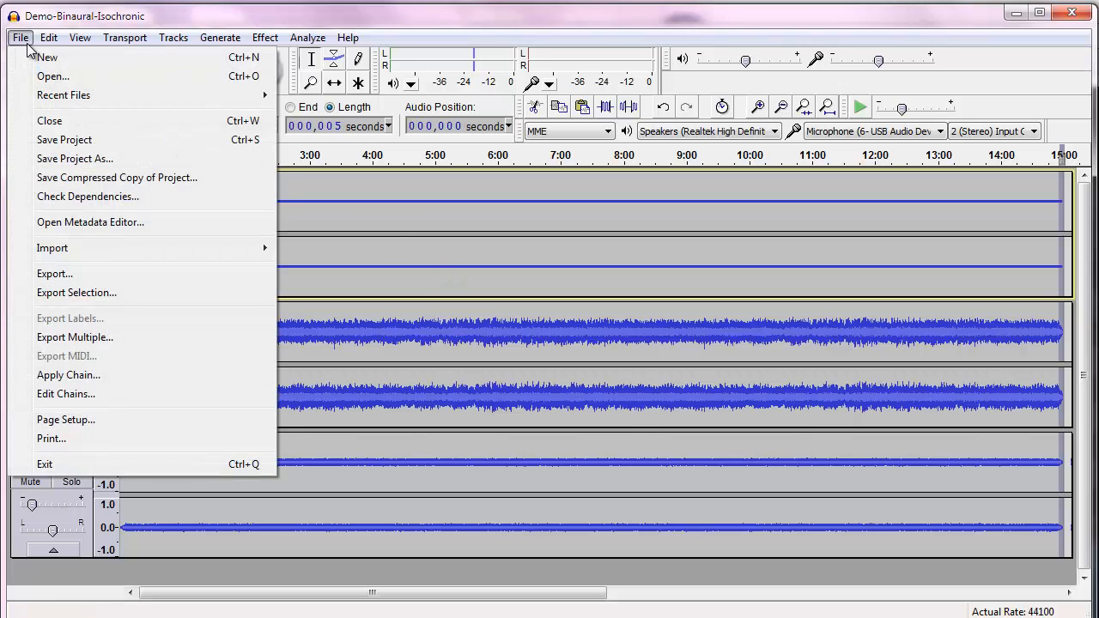
left_click(63, 142)
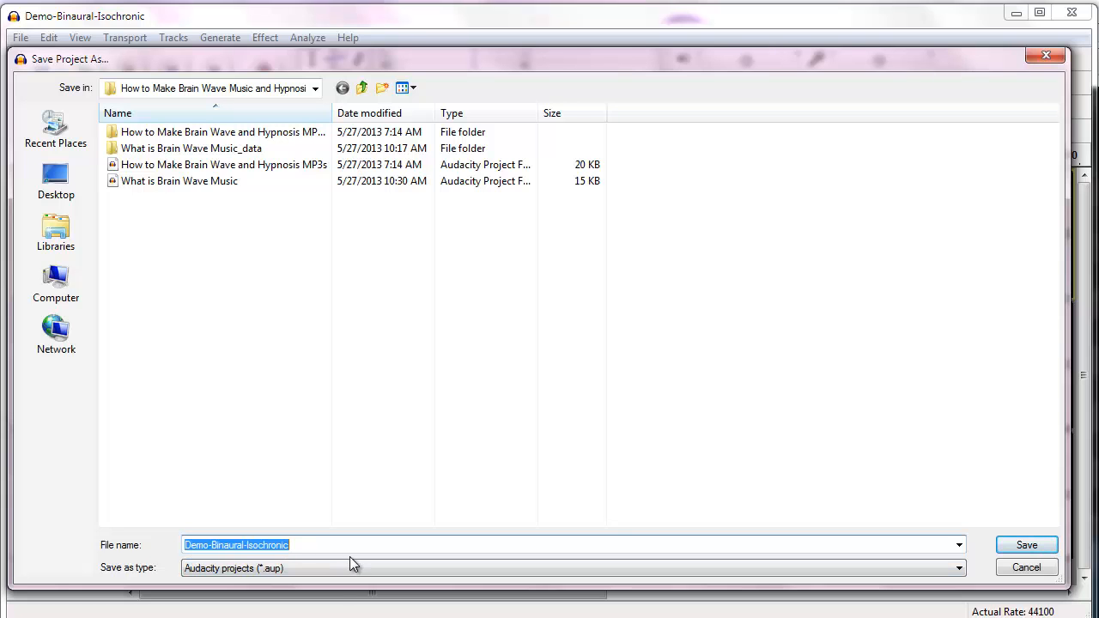
left_click(1034, 548)
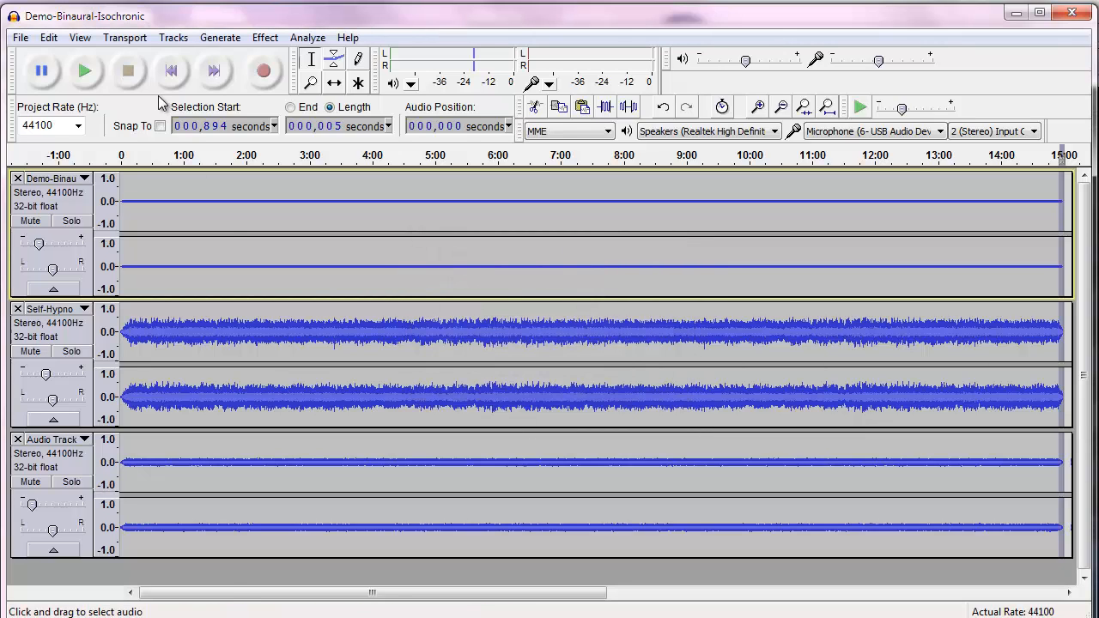
Open the exported Demo-Relaxation-Final MP3 file from the project folder
left_click(19, 38)
left_click(49, 76)
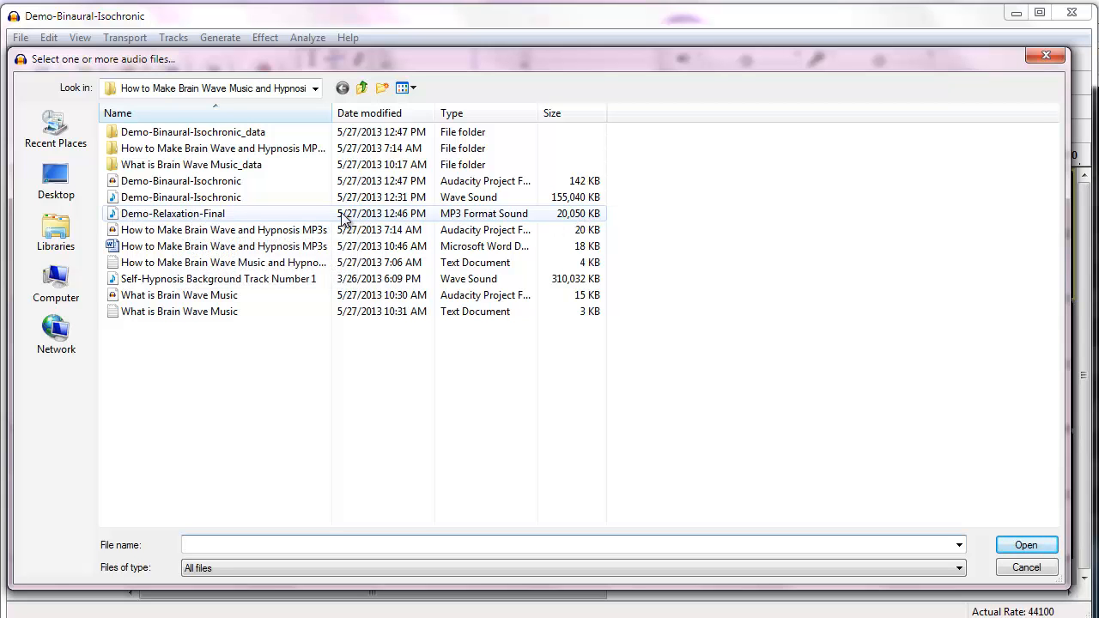
left_click(308, 216)
double_click(306, 213)
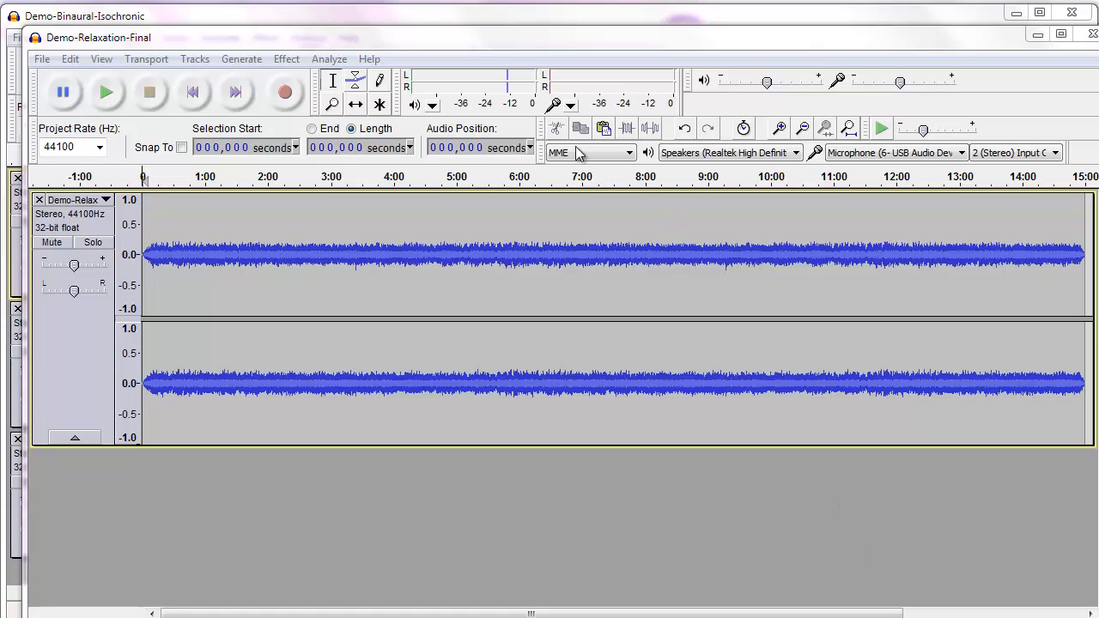
Briefly play back the opened Demo-Relaxation-Final track to check the exported audio
left_click_drag(488, 37, 560, 617)
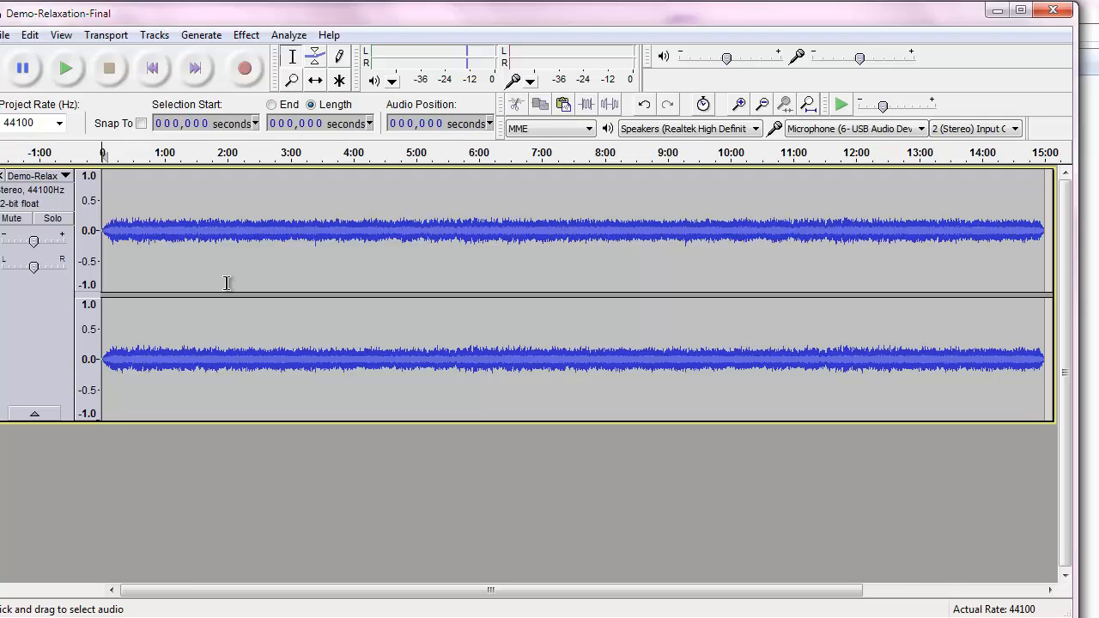
left_click(66, 69)
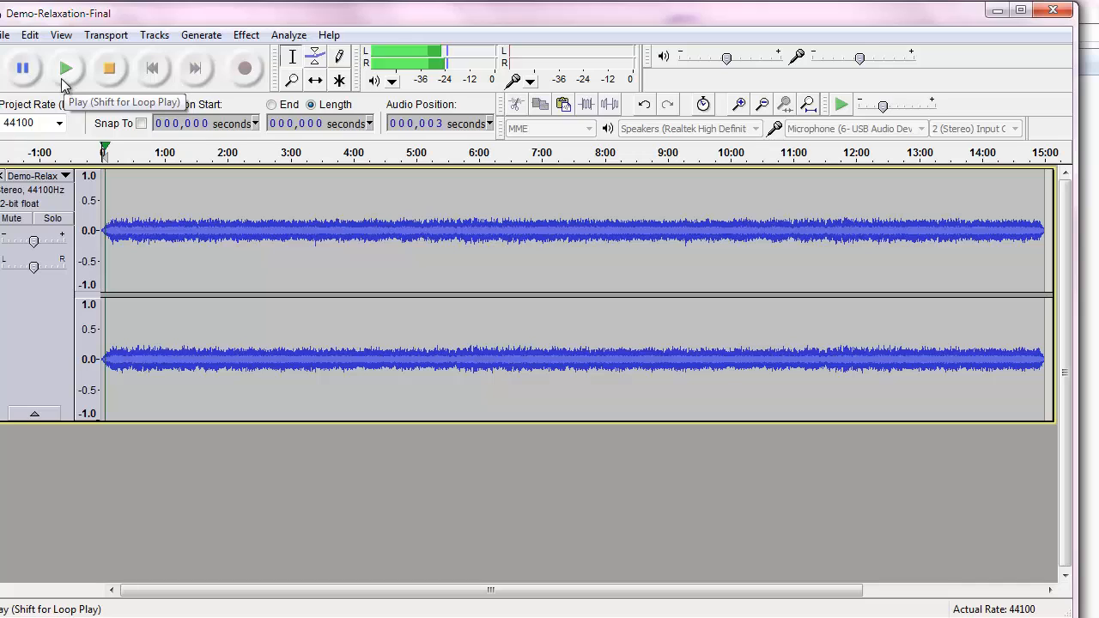
left_click(108, 74)
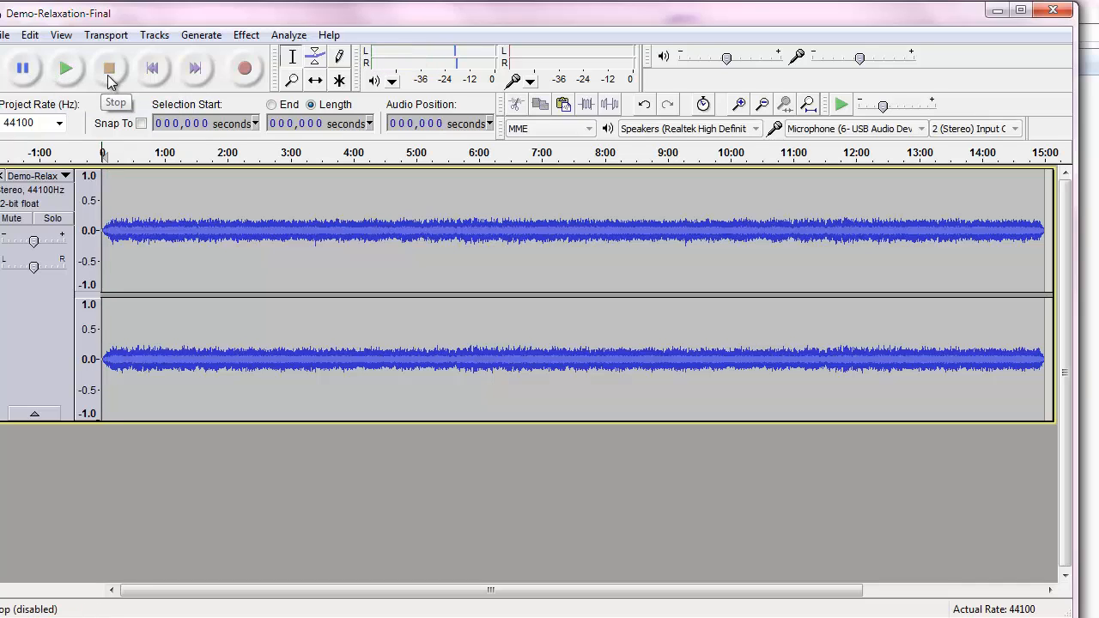